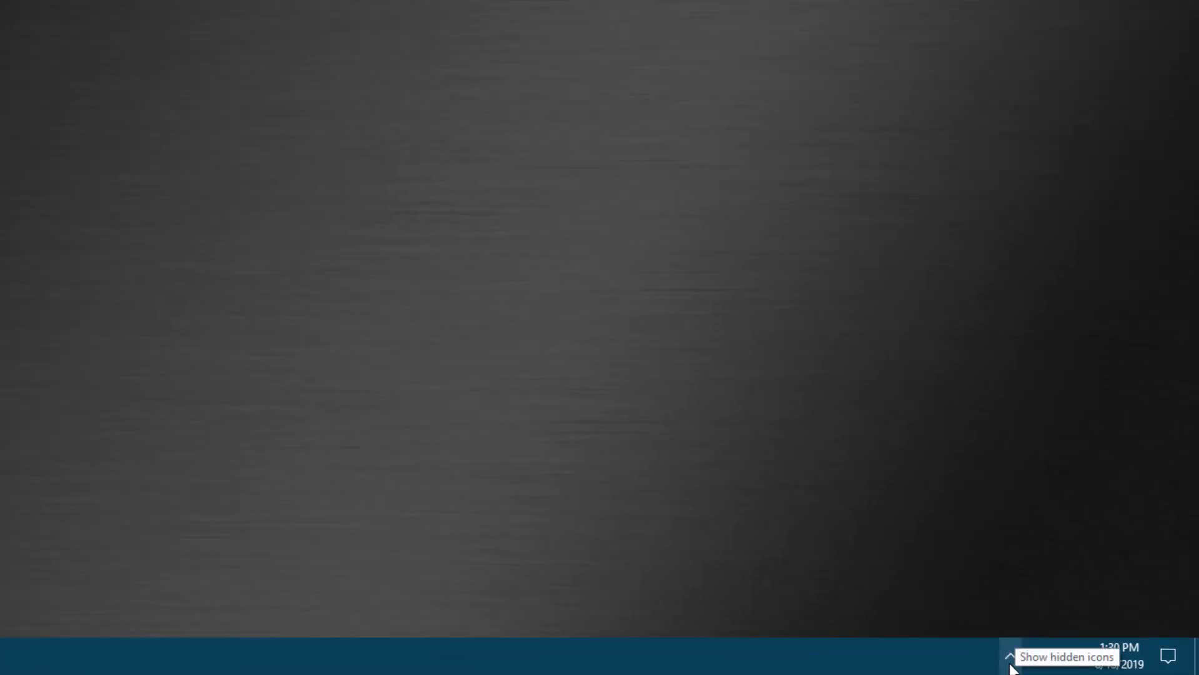
Open the Syncplicity folder from the Syncplicity client to view its contents, and close the folder window
{"action": "left_click", "coordinate": [1010, 659]}
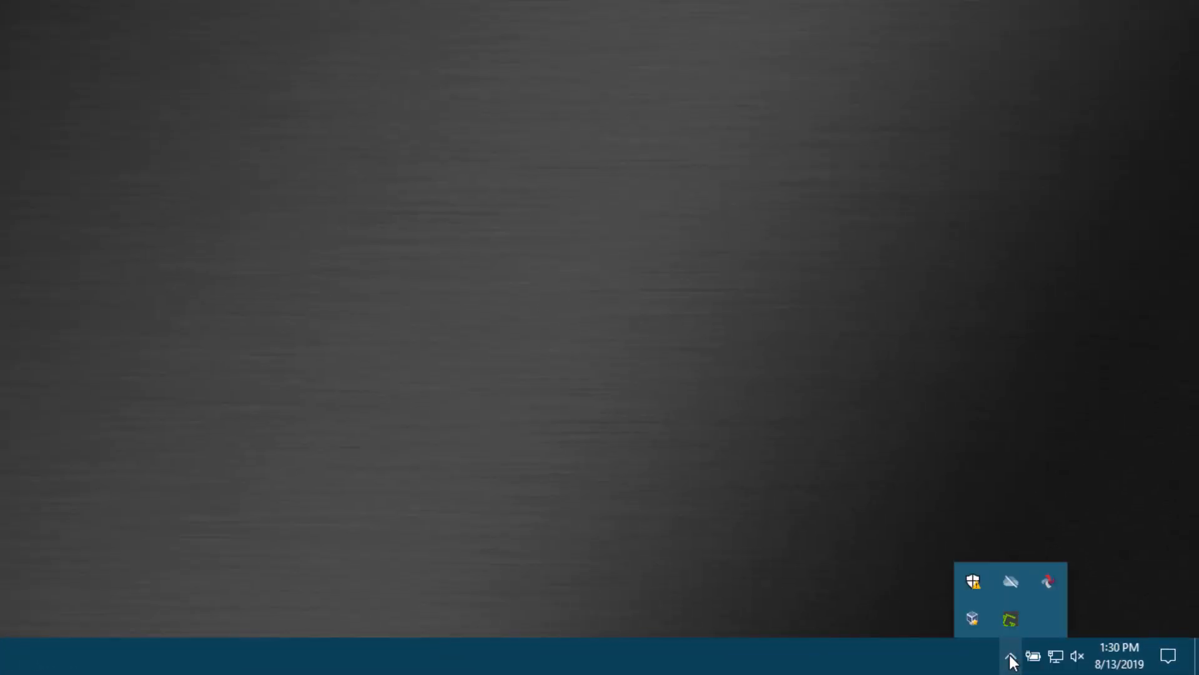
{"action": "left_click", "coordinate": [1053, 584]}
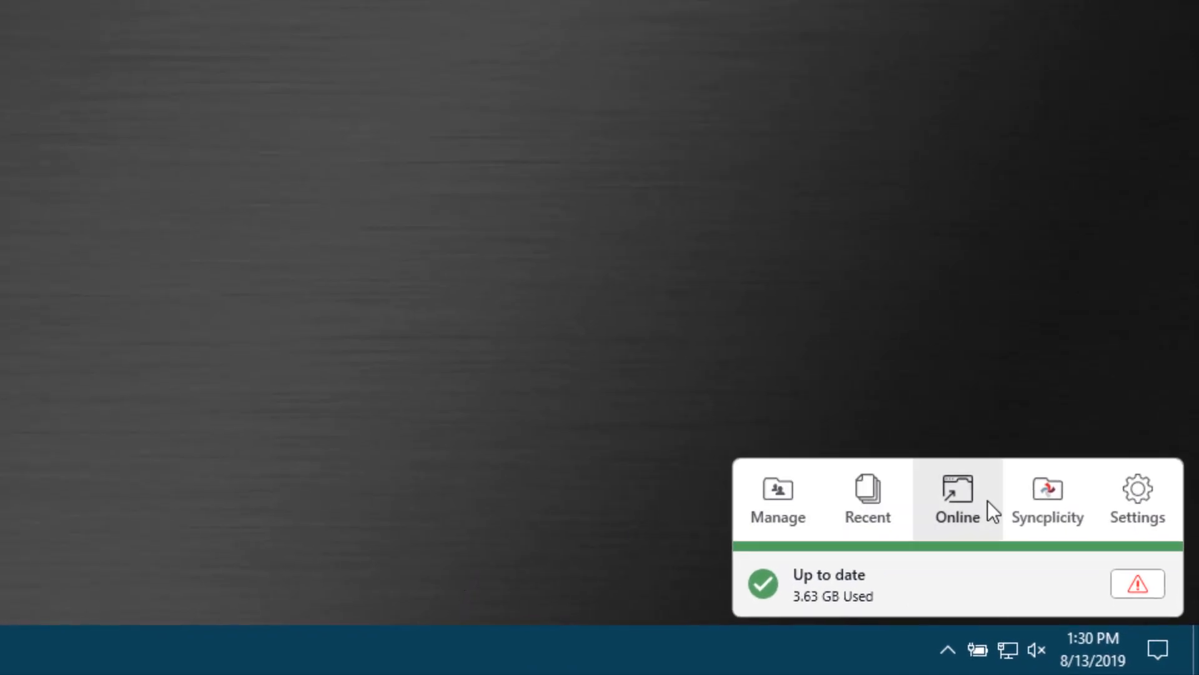
{"action": "left_click", "coordinate": [1043, 504]}
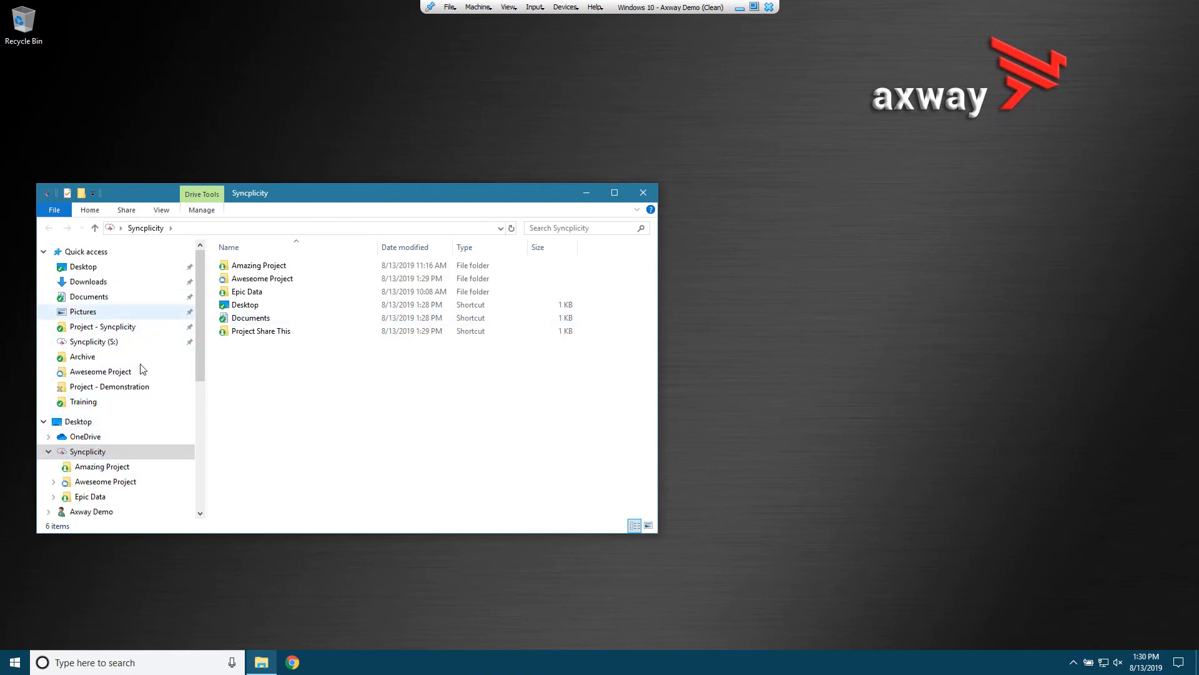
{"action": "left_click", "coordinate": [642, 193]}
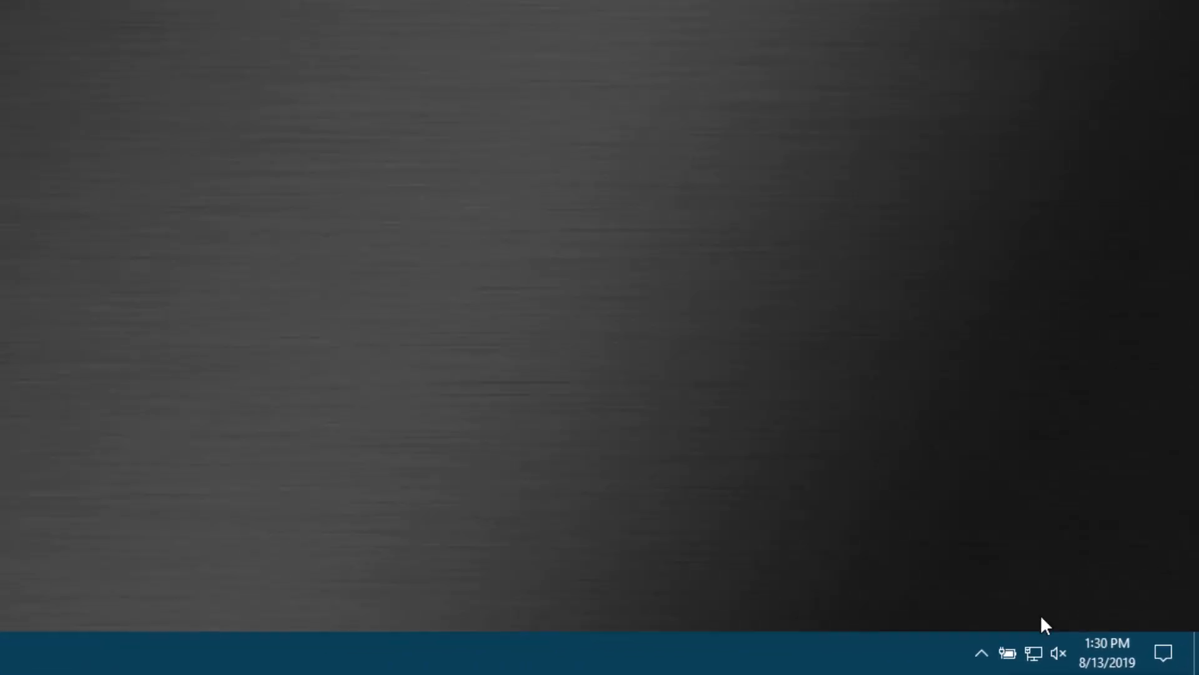
Open the online Syncplicity account from the Syncplicity client
{"action": "left_click", "coordinate": [983, 651]}
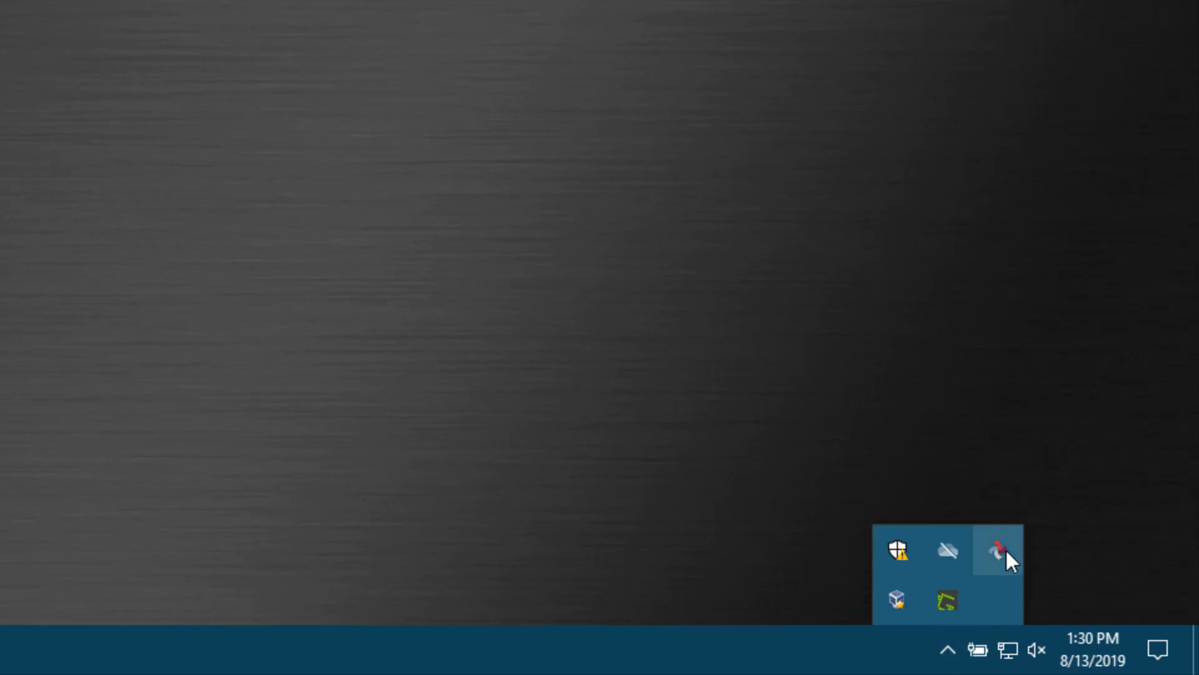
{"action": "left_click", "coordinate": [1032, 566]}
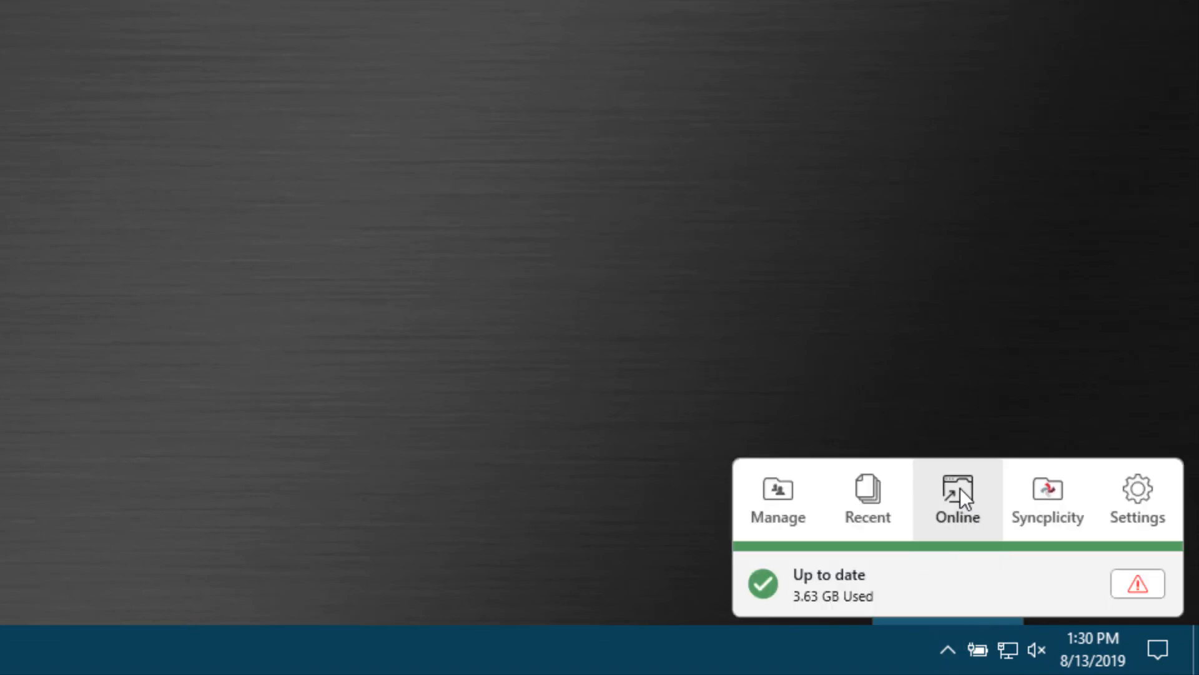
{"action": "left_click", "coordinate": [961, 490]}
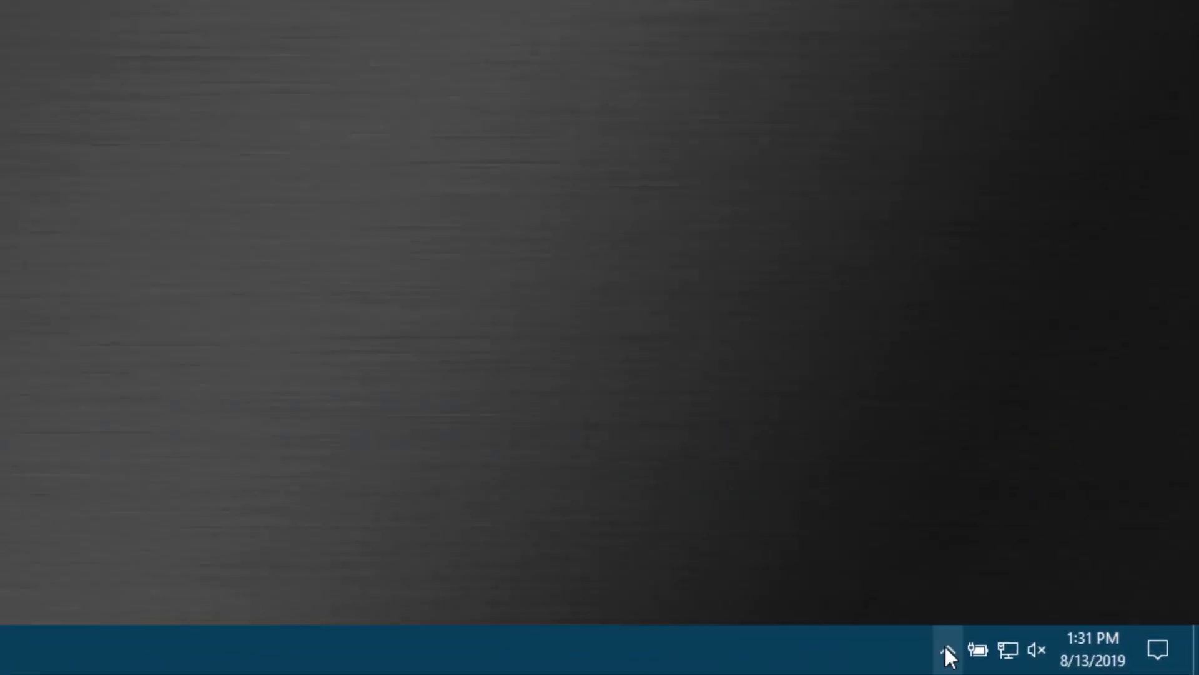
Show the recent files in the Syncplicity client
{"action": "left_click", "coordinate": [946, 646]}
{"action": "left_click", "coordinate": [994, 547]}
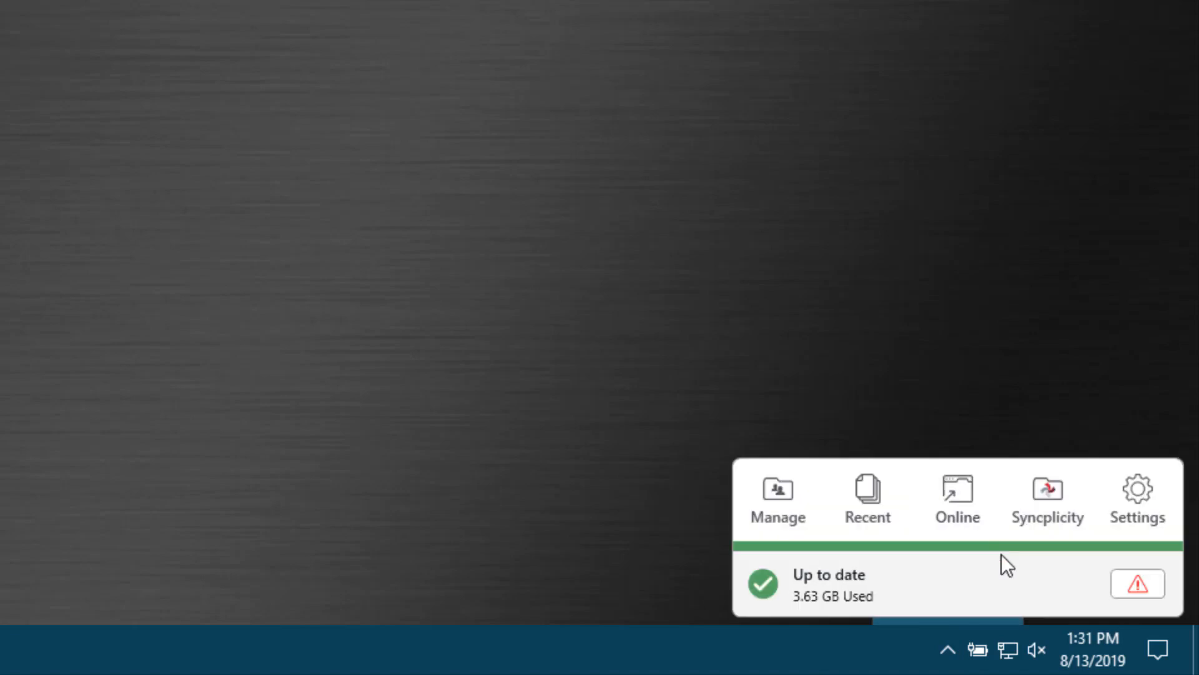
{"action": "left_click", "coordinate": [879, 500]}
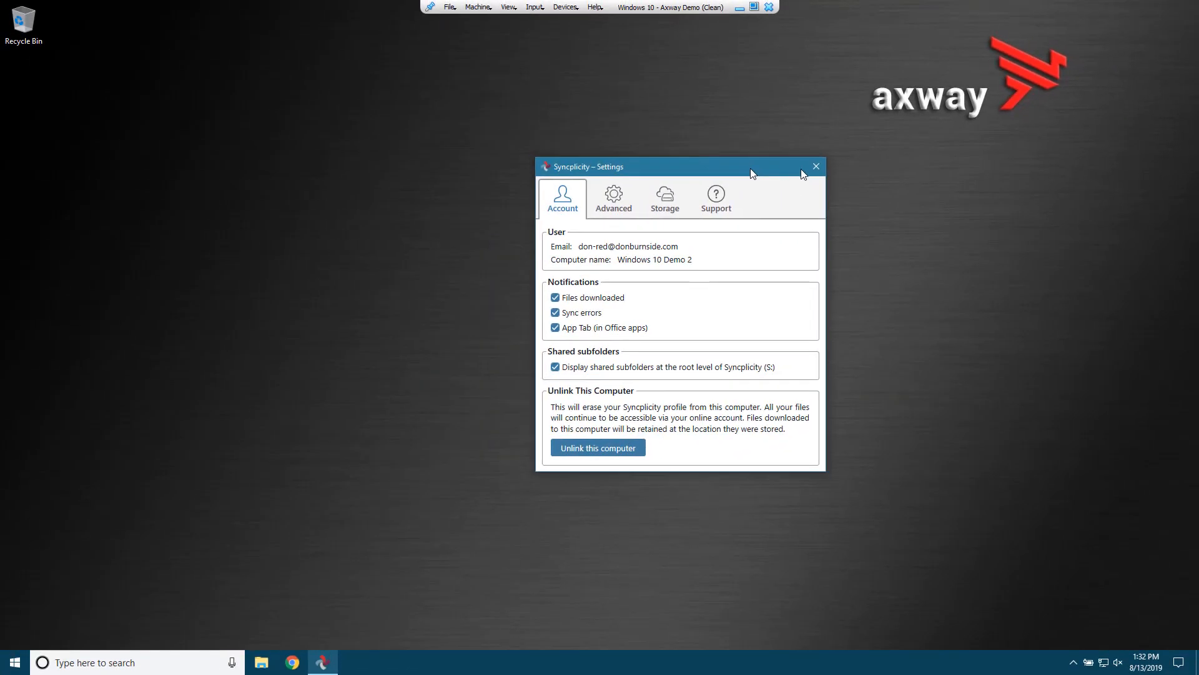
Open the Syncplicity (S:) drive in File Explorer and arrange its window beside the Syncplicity settings window
{"action": "left_click_drag", "start_coordinate": [801, 169], "coordinate": [1068, 166]}
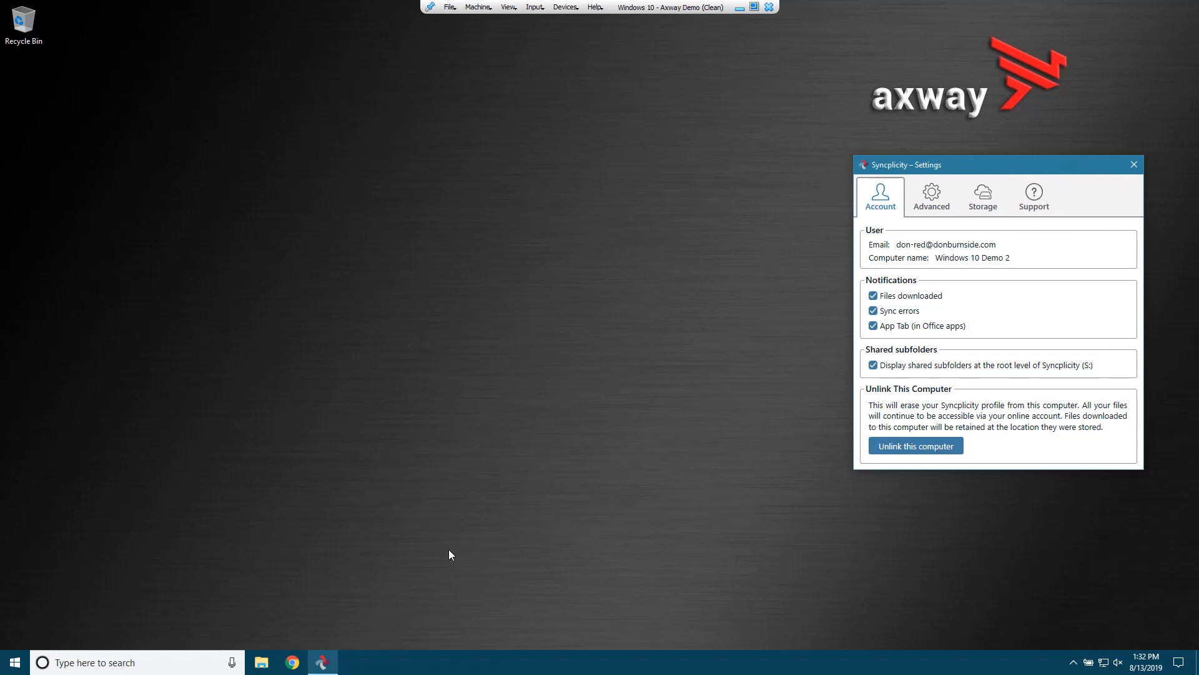
{"action": "left_click", "coordinate": [262, 661]}
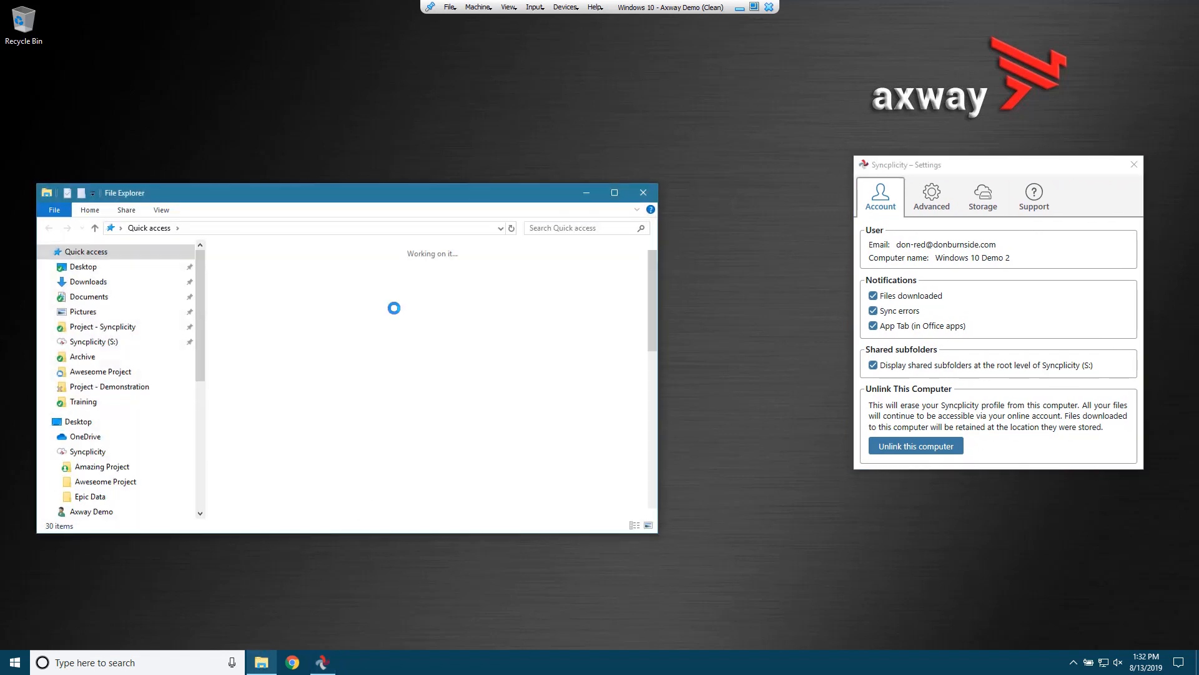
{"action": "left_click", "coordinate": [92, 341]}
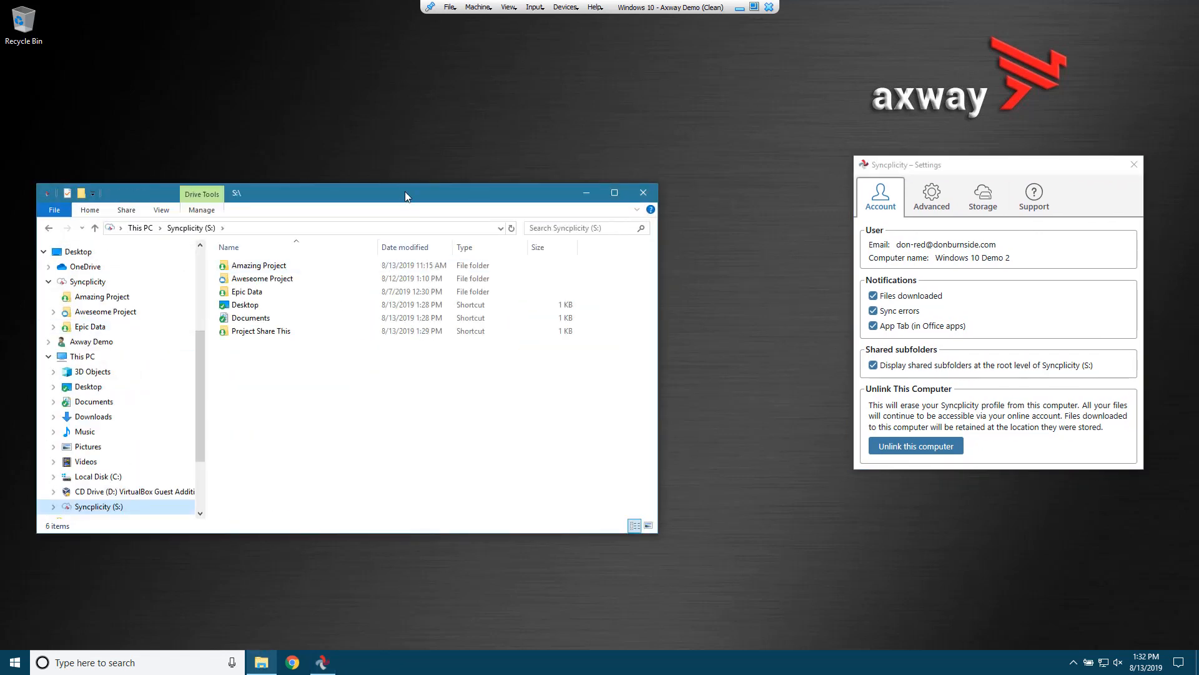
{"action": "left_click_drag", "start_coordinate": [411, 197], "coordinate": [577, 171]}
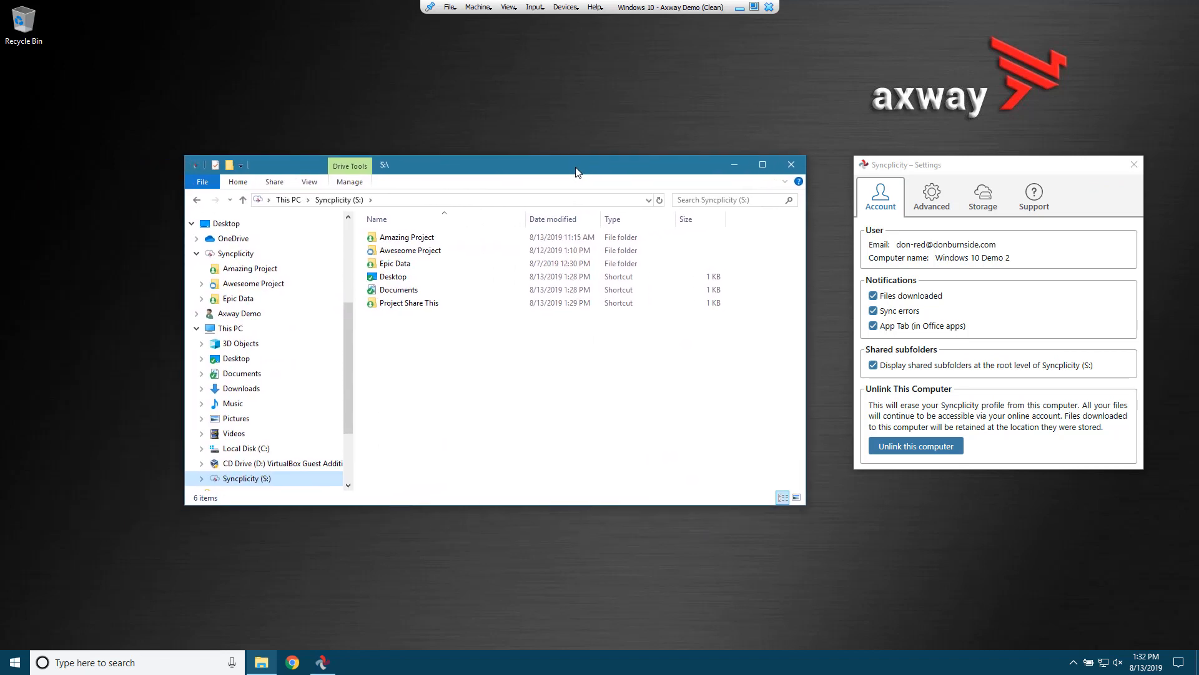
Look inside the Aweseome Project folder, return to the S: drive root and select the Project Share This shortcut
{"action": "double_click", "coordinate": [418, 251]}
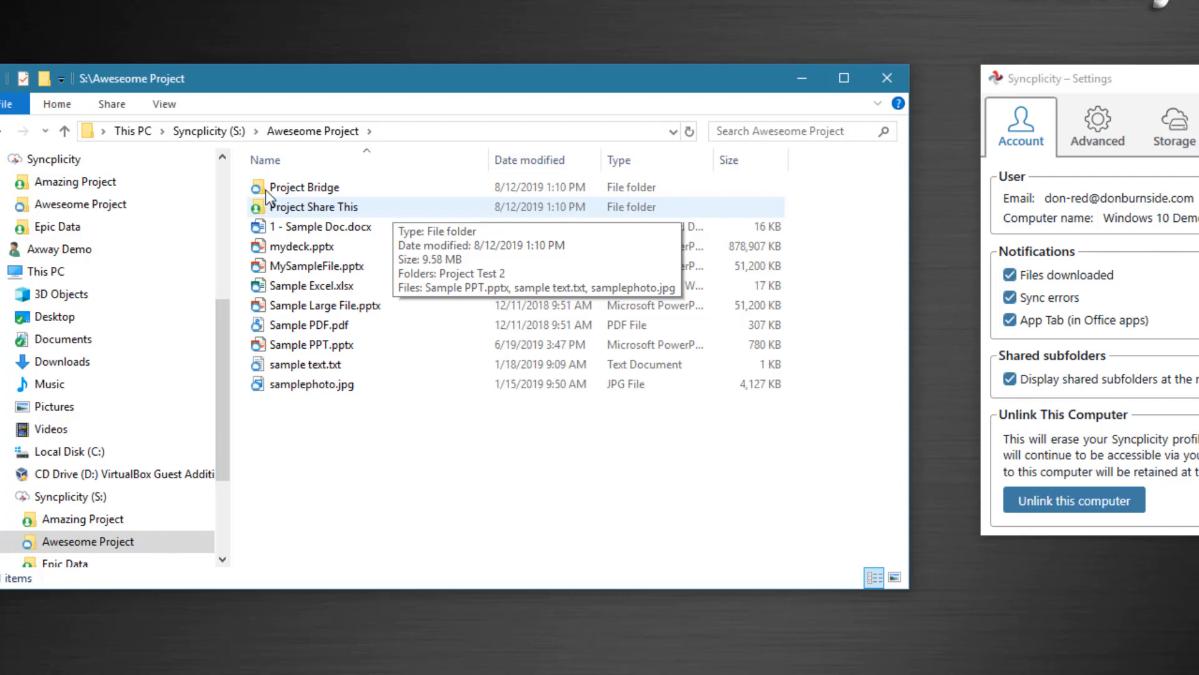
{"action": "left_click", "coordinate": [5, 131]}
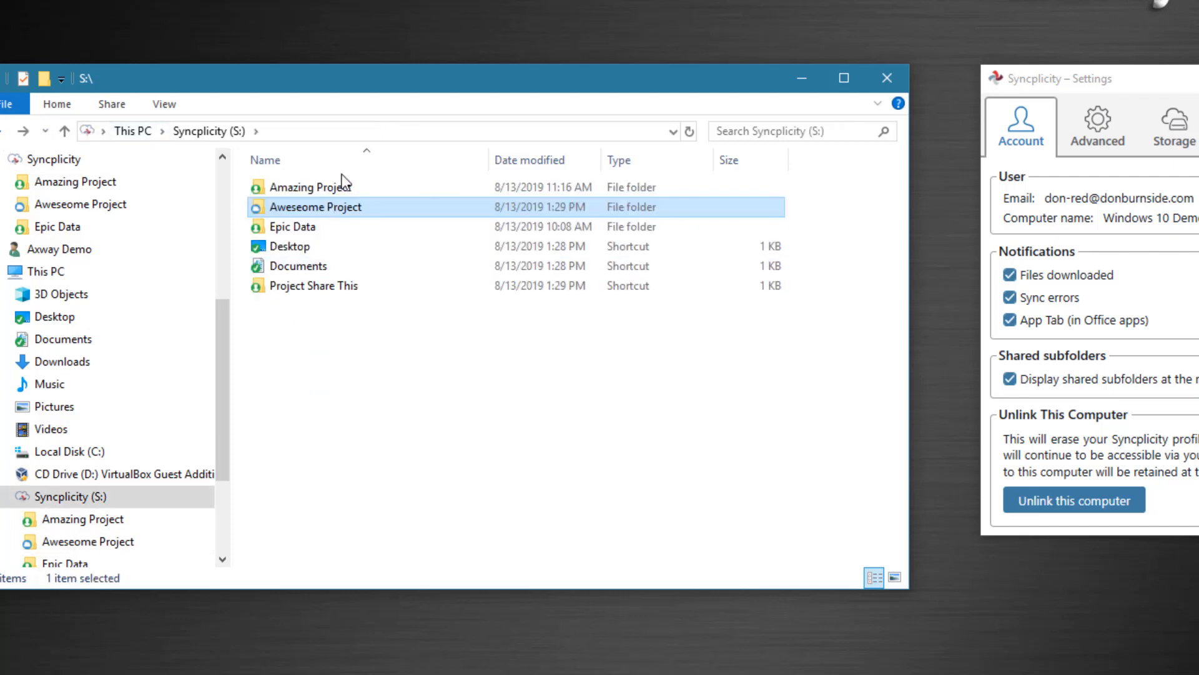
{"action": "left_click", "coordinate": [318, 291]}
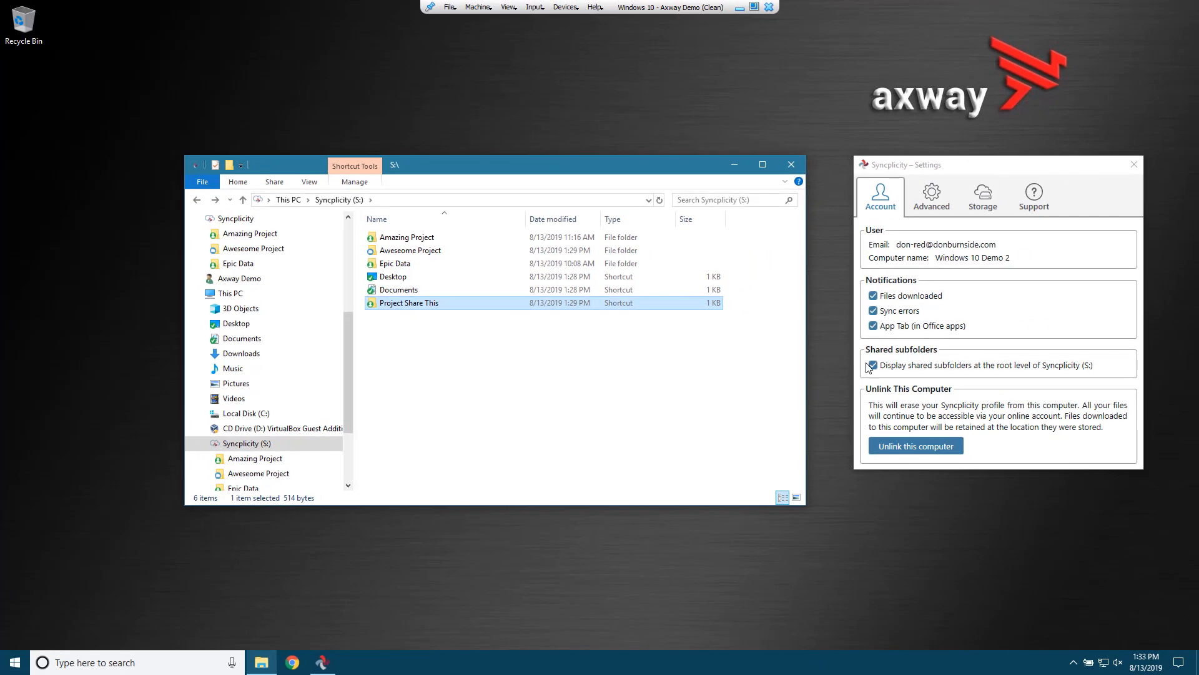
Turn off displaying shared subfolders at the root level of Syncplicity (S:) and check for Project Share This inside Aweseome Project
{"action": "left_click", "coordinate": [873, 365]}
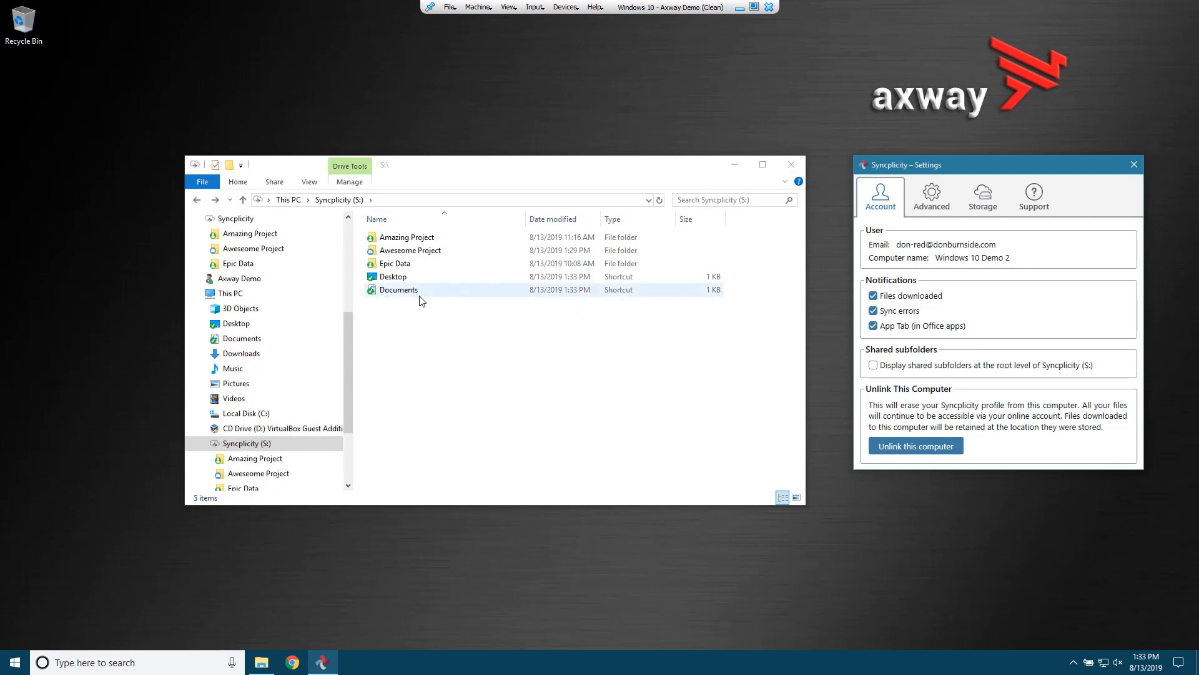
{"action": "double_click", "coordinate": [438, 250]}
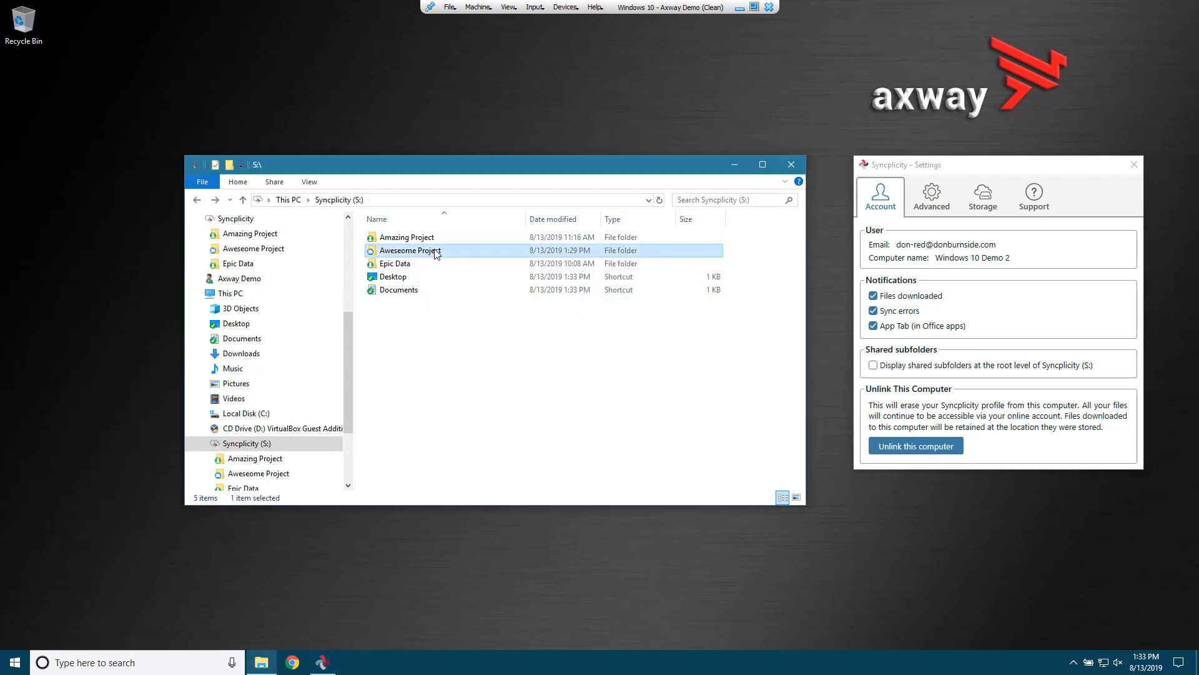
{"action": "left_click", "coordinate": [451, 252]}
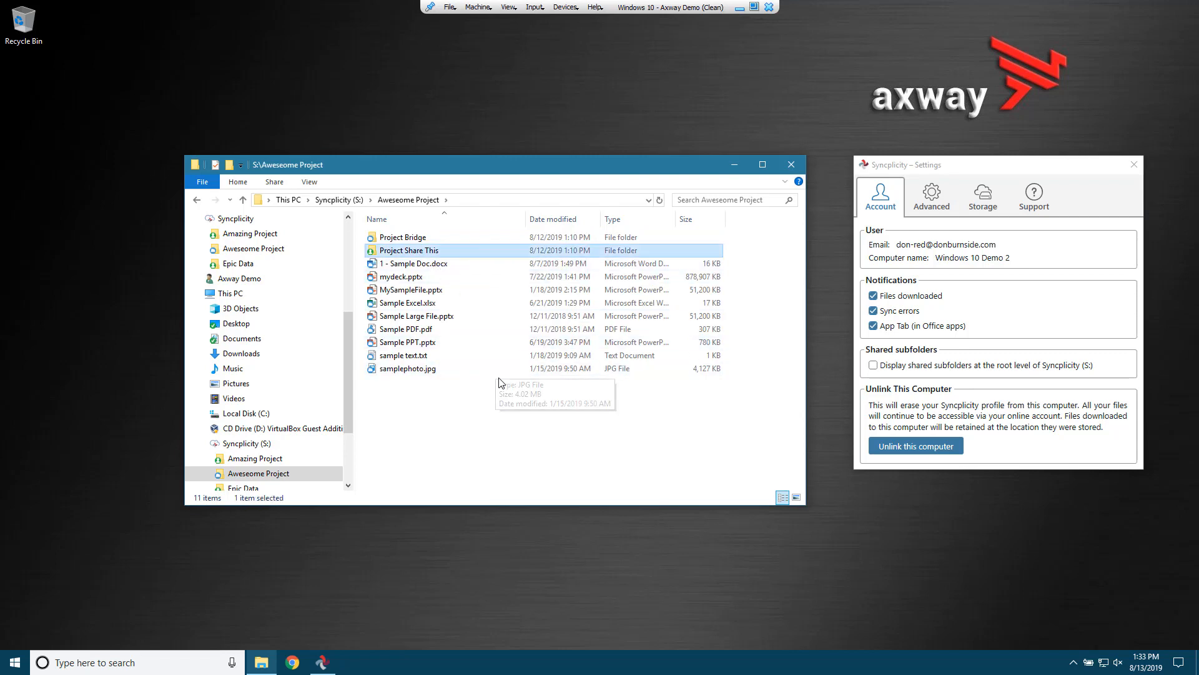
{"action": "left_click", "coordinate": [197, 200]}
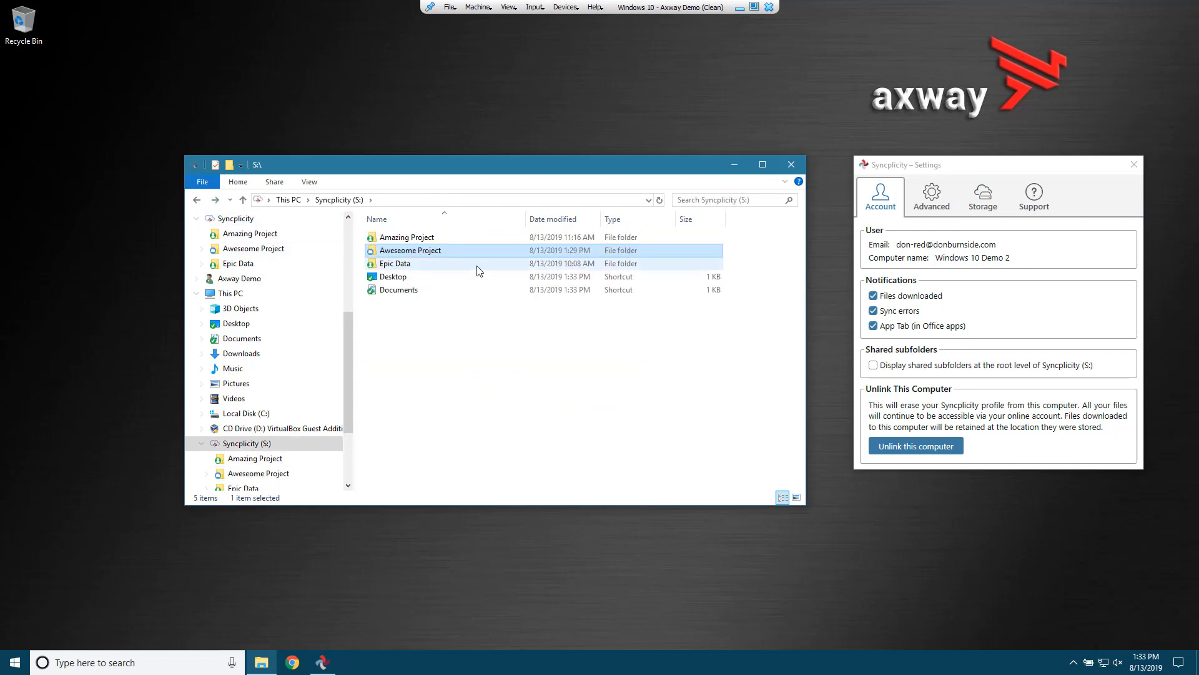
Turn displaying shared subfolders at the root level of Syncplicity (S:) back on and close the File Explorer window
{"action": "left_click", "coordinate": [873, 365]}
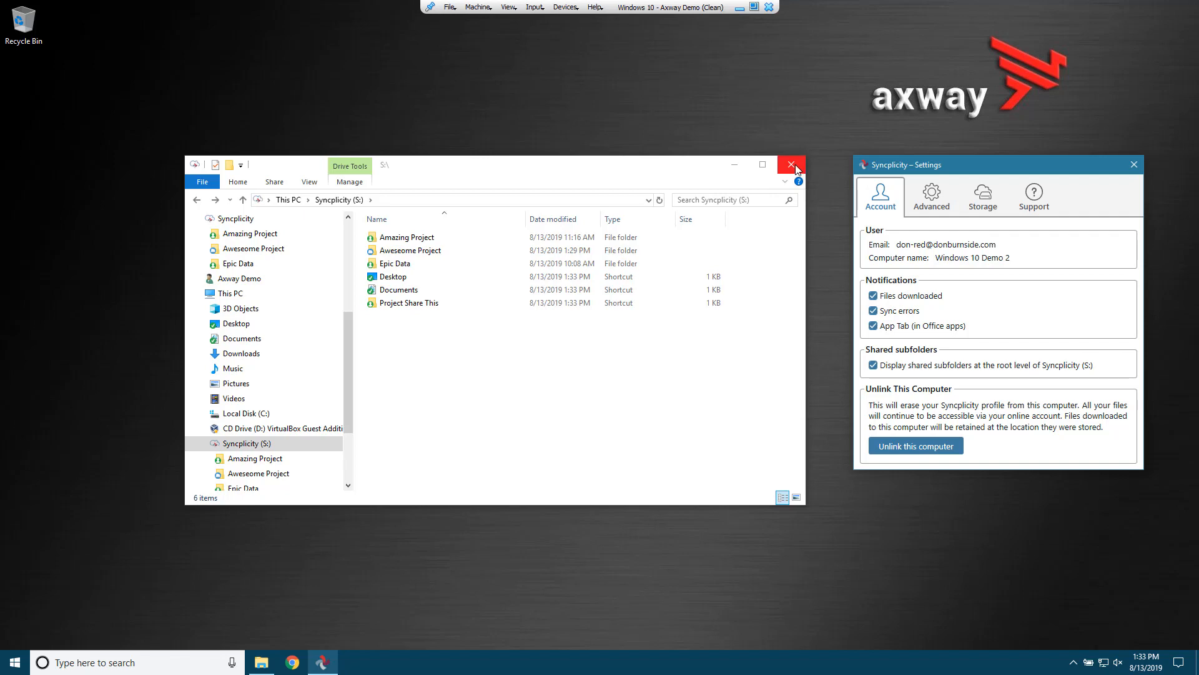
{"action": "left_click", "coordinate": [791, 165]}
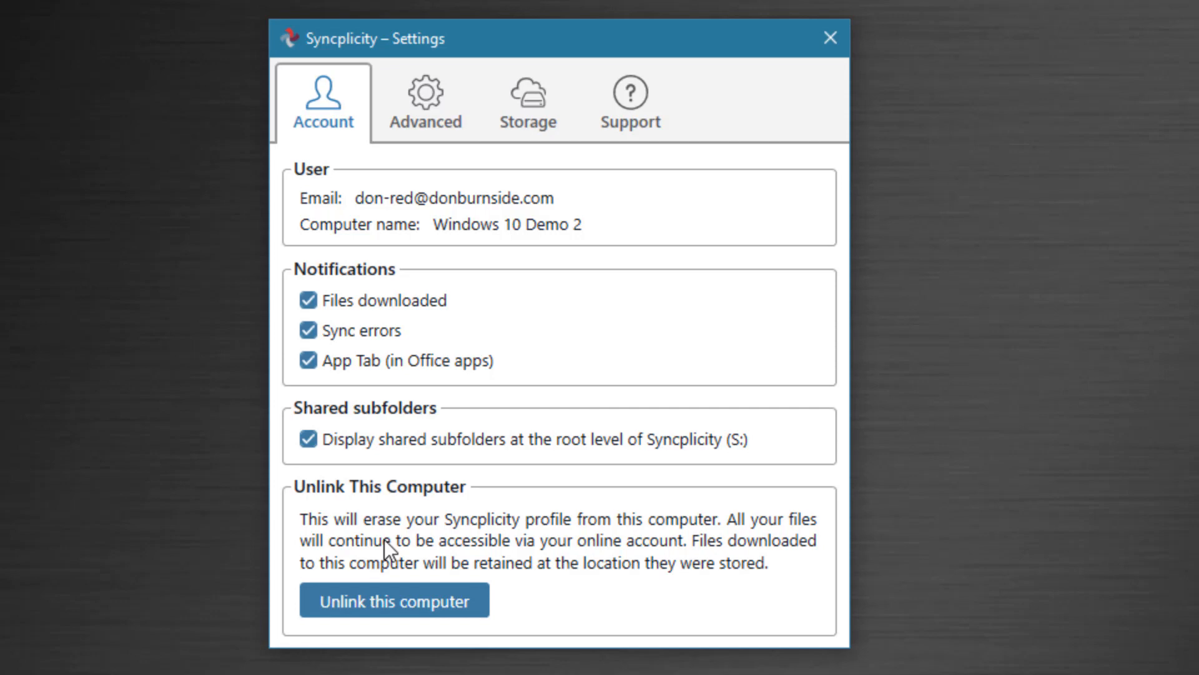
View the support options in the Syncplicity settings and highlight the client's version number
{"action": "left_click", "coordinate": [633, 97]}
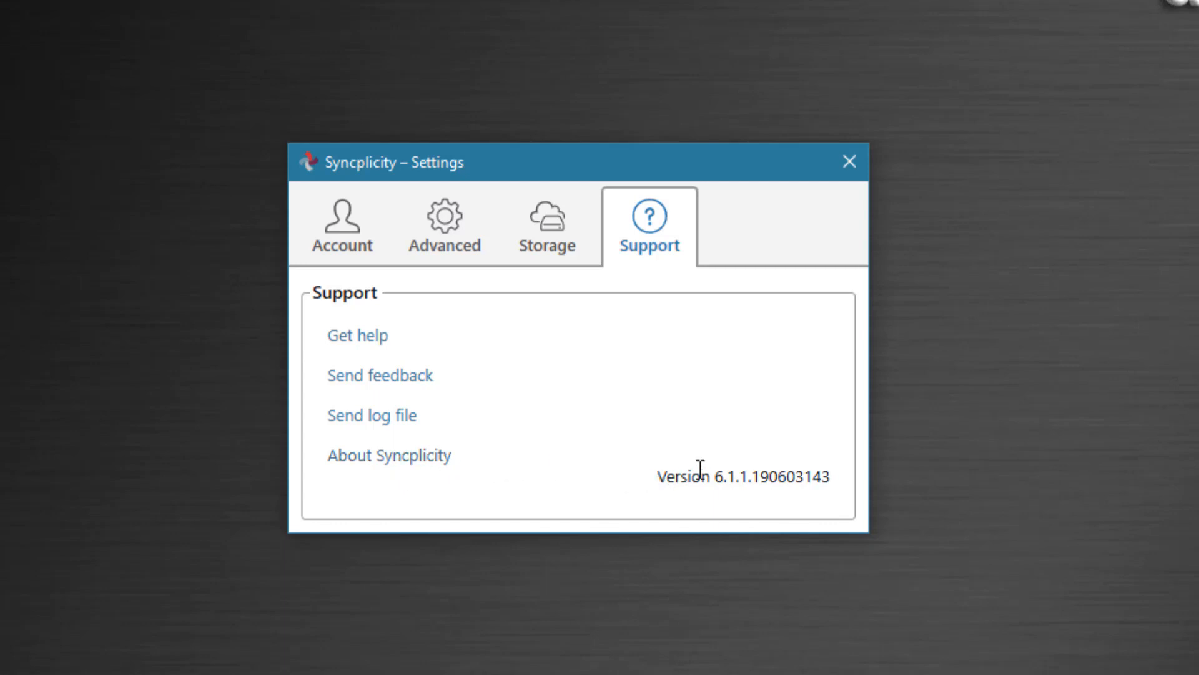
{"action": "left_click_drag", "start_coordinate": [830, 481], "coordinate": [655, 491]}
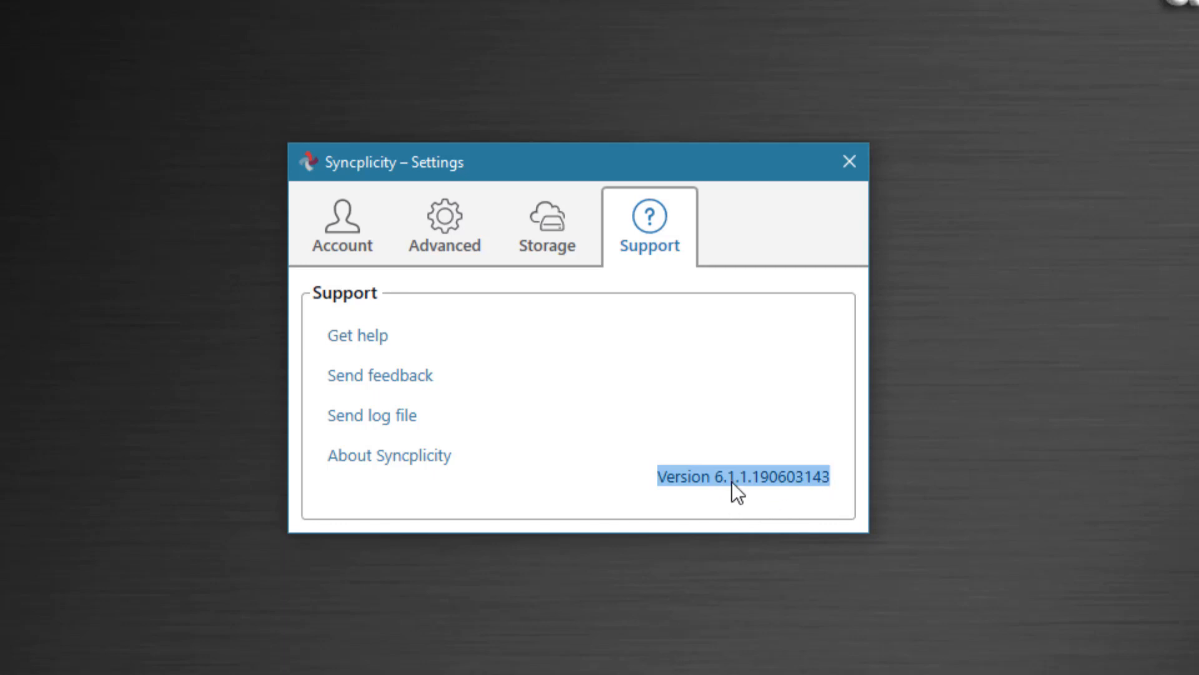
Clear the SyncDrive cache and the SyncDrive favorites in the storage settings, confirming both
{"action": "left_click", "coordinate": [567, 262]}
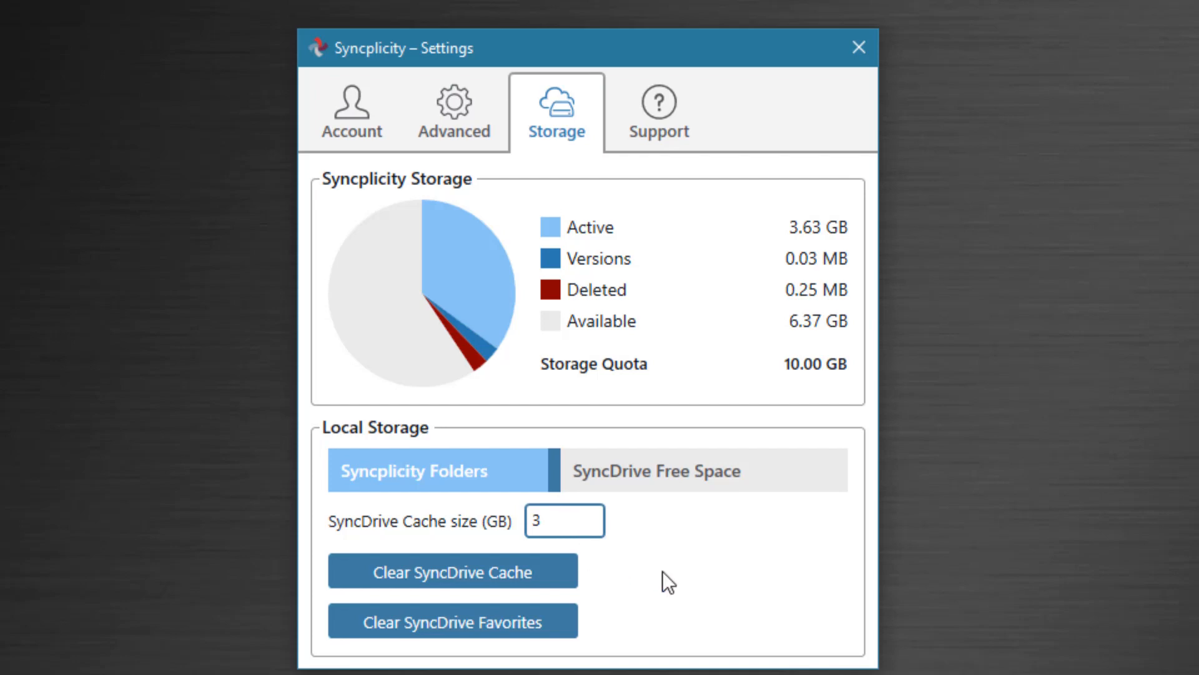
{"action": "left_click", "coordinate": [443, 572]}
{"action": "left_click", "coordinate": [621, 405]}
{"action": "left_click", "coordinate": [461, 625]}
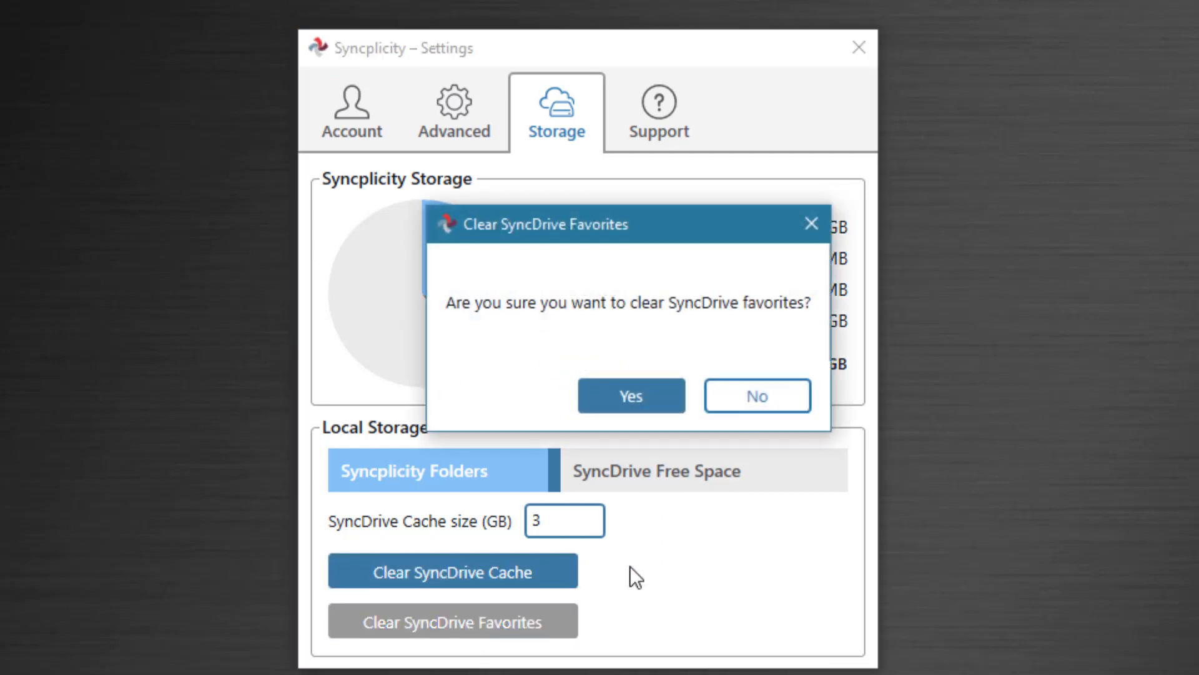
{"action": "left_click", "coordinate": [637, 388]}
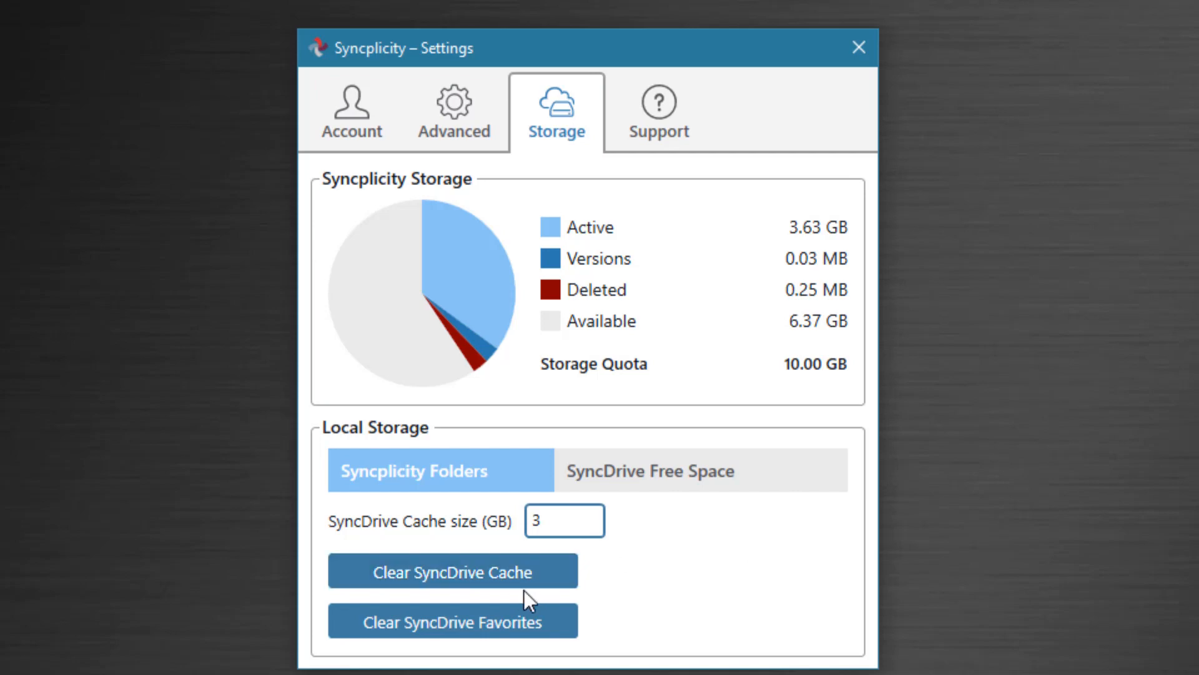
Try enabling the upload and download speed limits in the advanced bandwidth settings, and switch both off again
{"action": "left_click", "coordinate": [452, 123]}
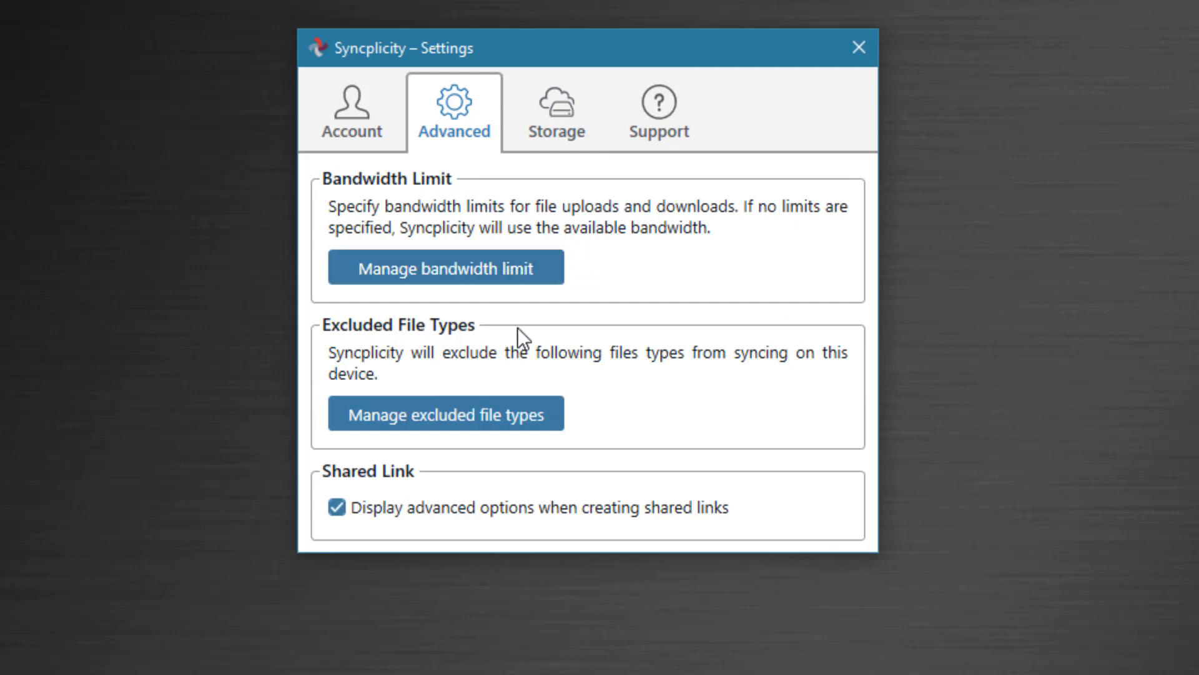
{"action": "left_click", "coordinate": [461, 262]}
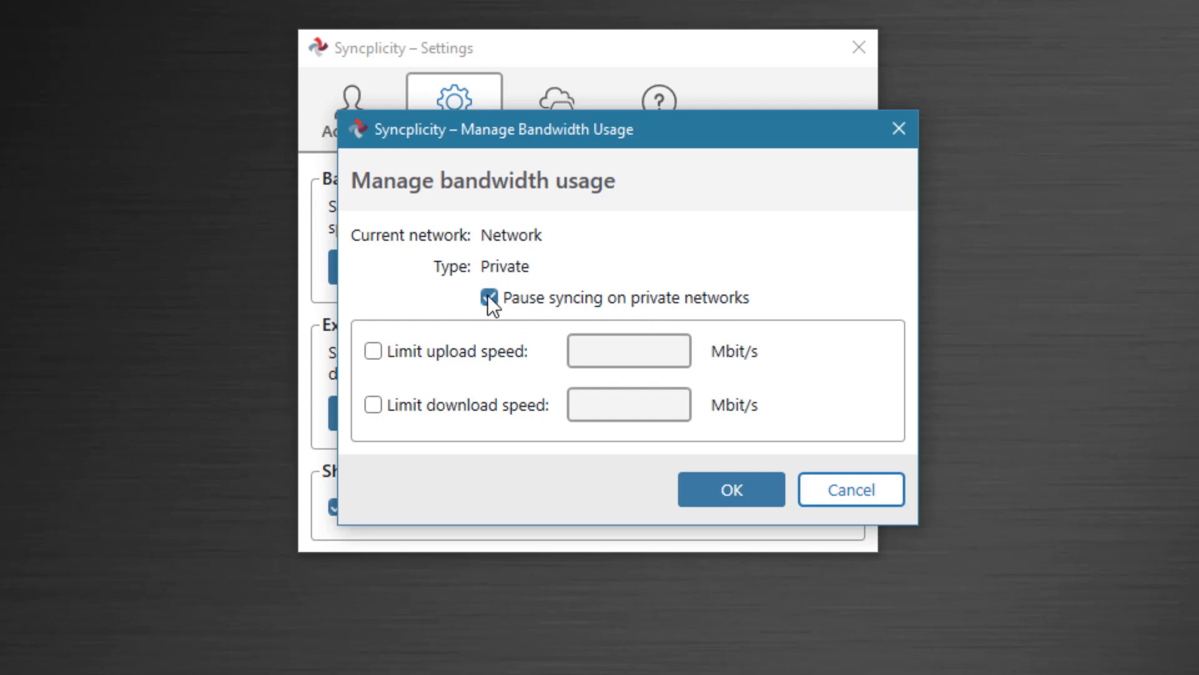
{"action": "left_click", "coordinate": [412, 351]}
{"action": "left_click", "coordinate": [398, 410]}
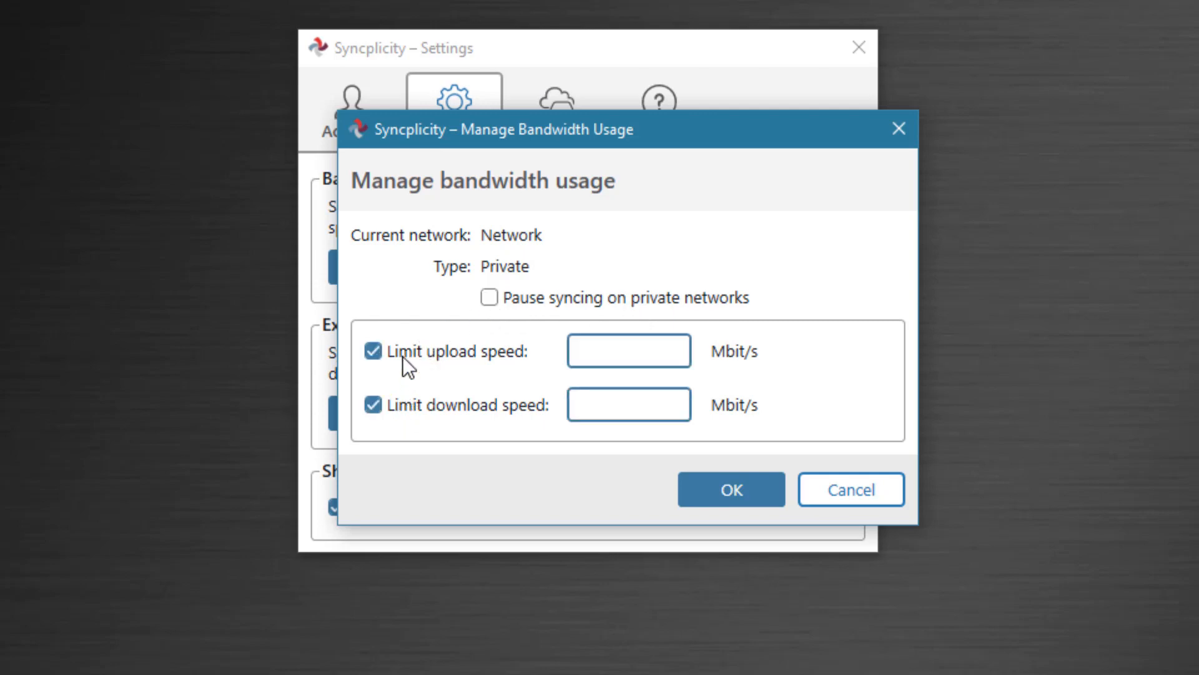
{"action": "left_click", "coordinate": [402, 353]}
{"action": "left_click", "coordinate": [406, 407]}
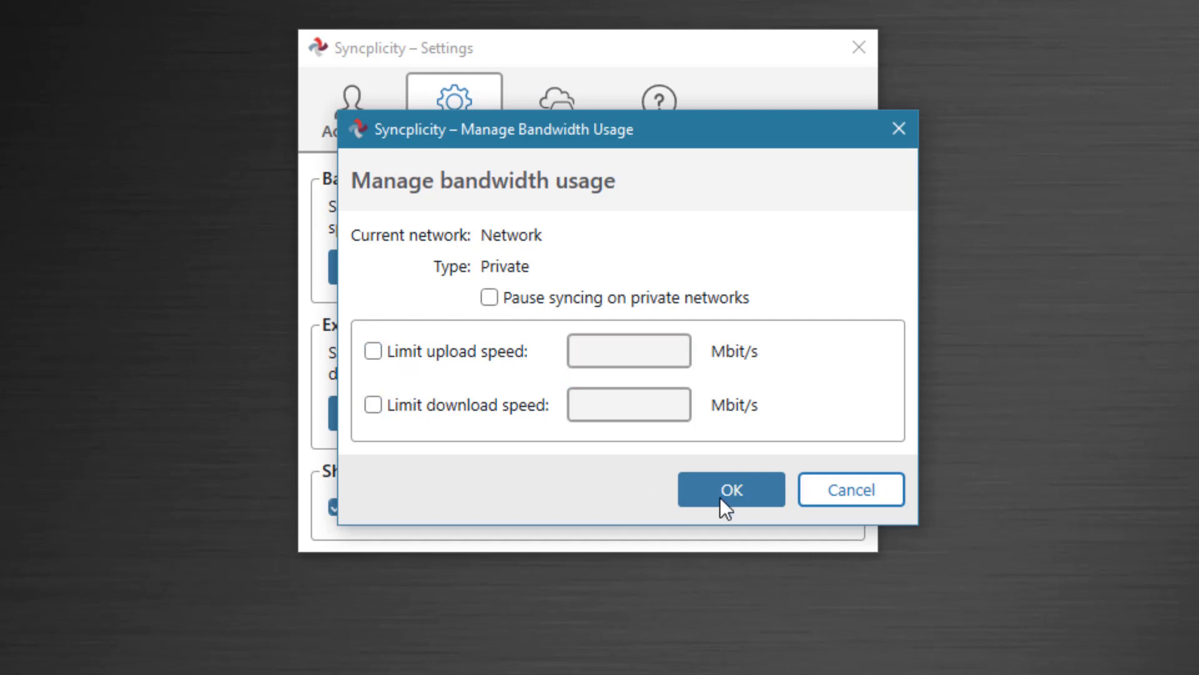
{"action": "left_click", "coordinate": [775, 497]}
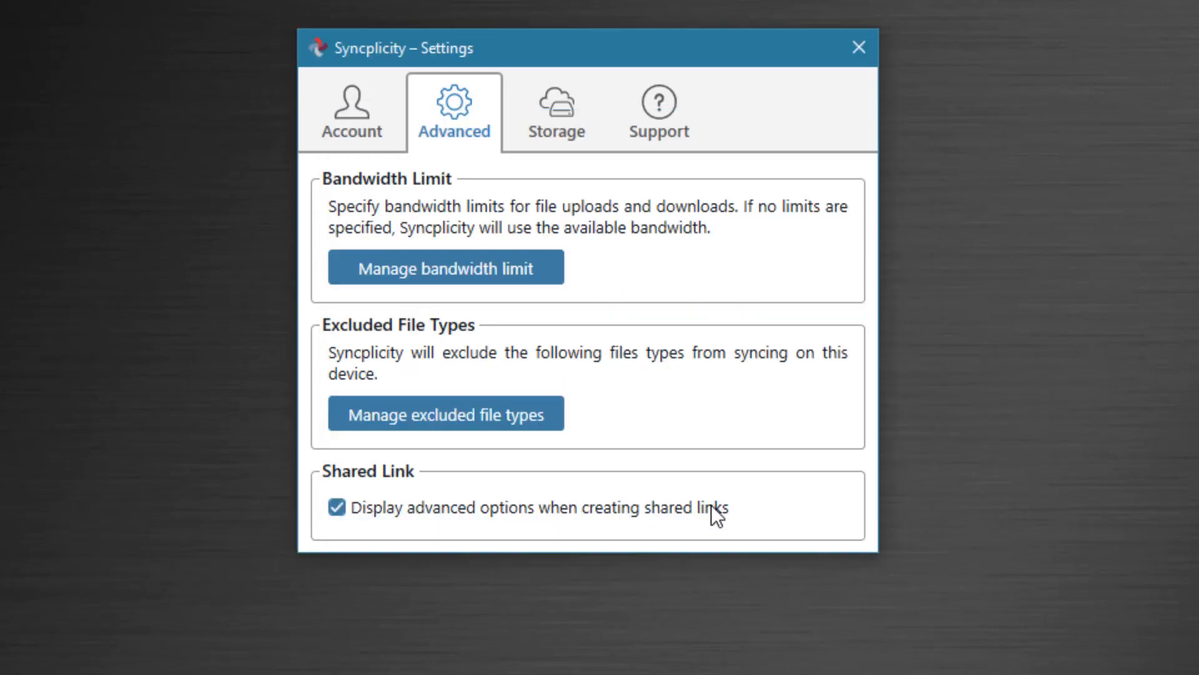
Add .mp3 to the list of file types excluded from syncing on this device
{"action": "left_click", "coordinate": [434, 425]}
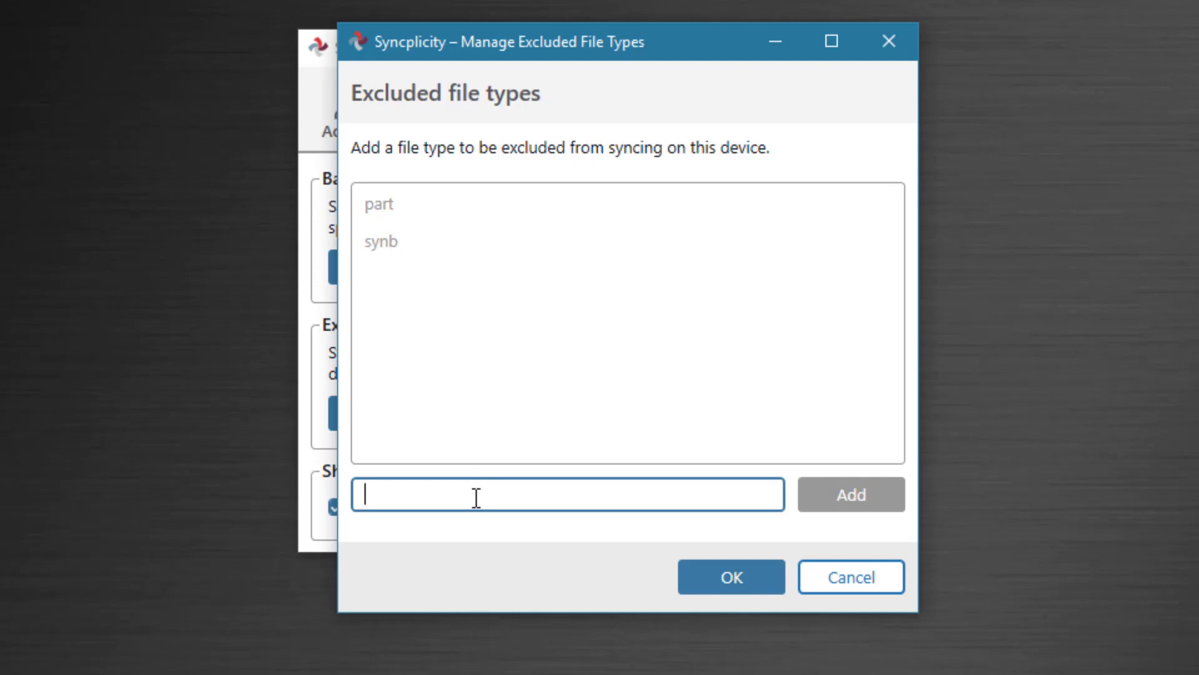
{"action": "type", "text": ".mp3"}
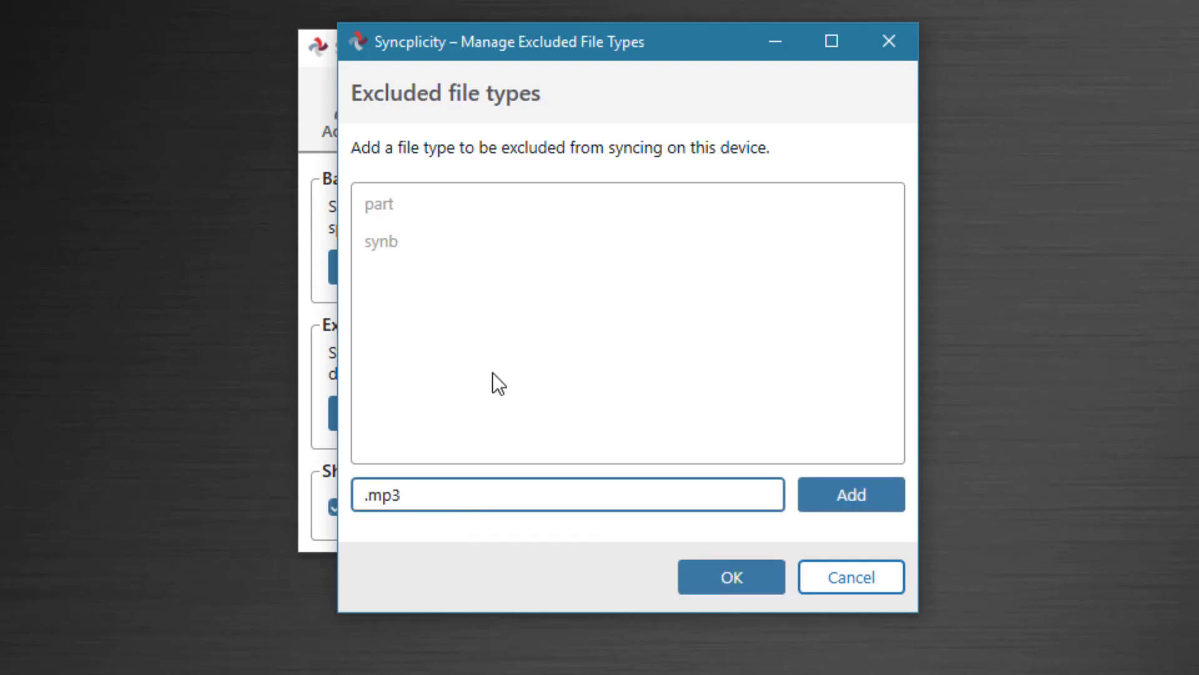
{"action": "left_click", "coordinate": [806, 499]}
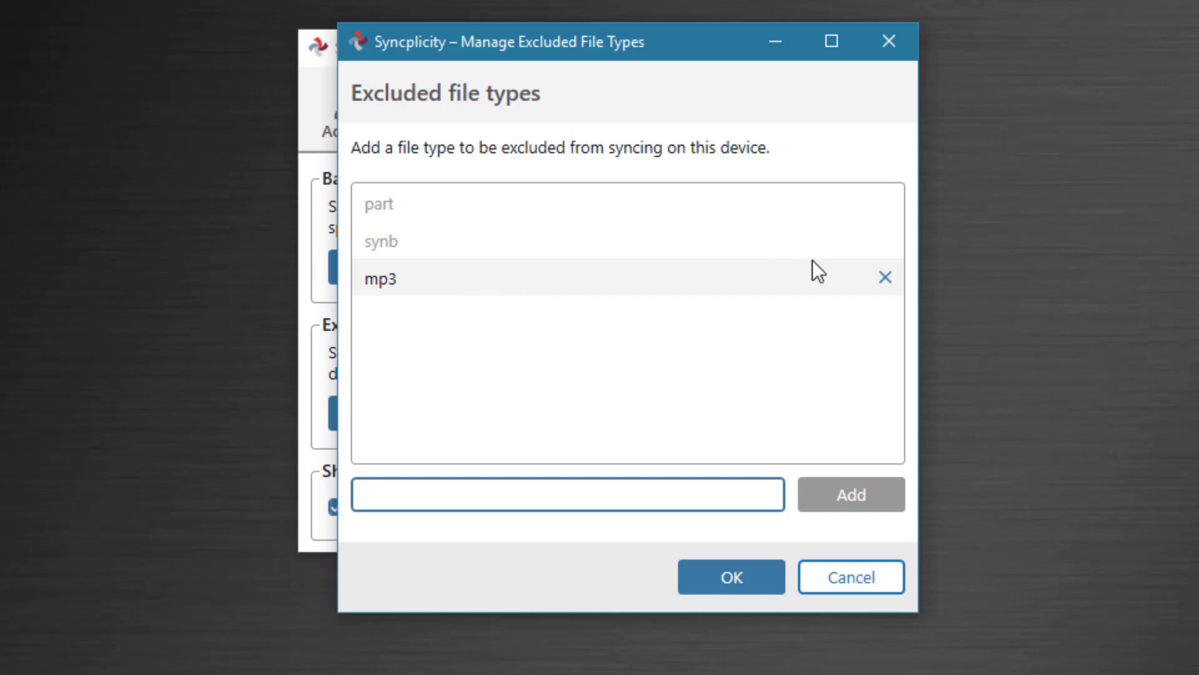
Remove mp3 from the excluded file types and save the list
{"action": "left_click", "coordinate": [886, 276]}
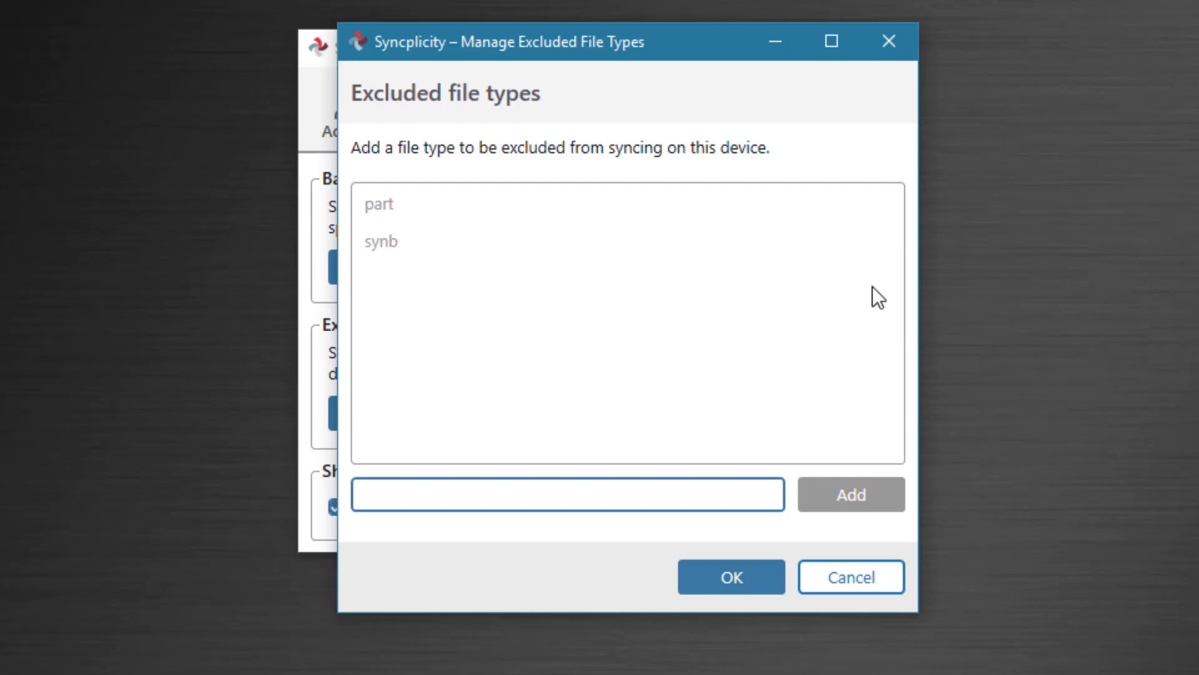
{"action": "left_click", "coordinate": [721, 561]}
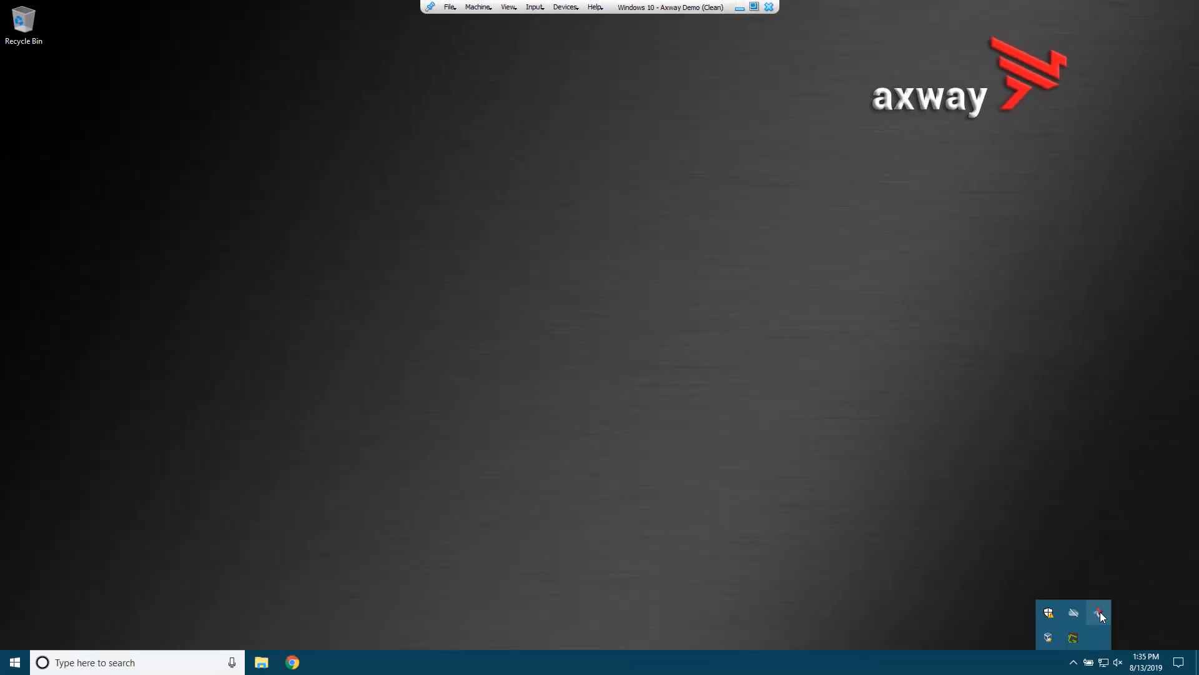
Open Syncplicity's folder management and filter the folders by Local, Remote and SyncDrive location in turn, then return to All locations
{"action": "left_click", "coordinate": [1100, 612]}
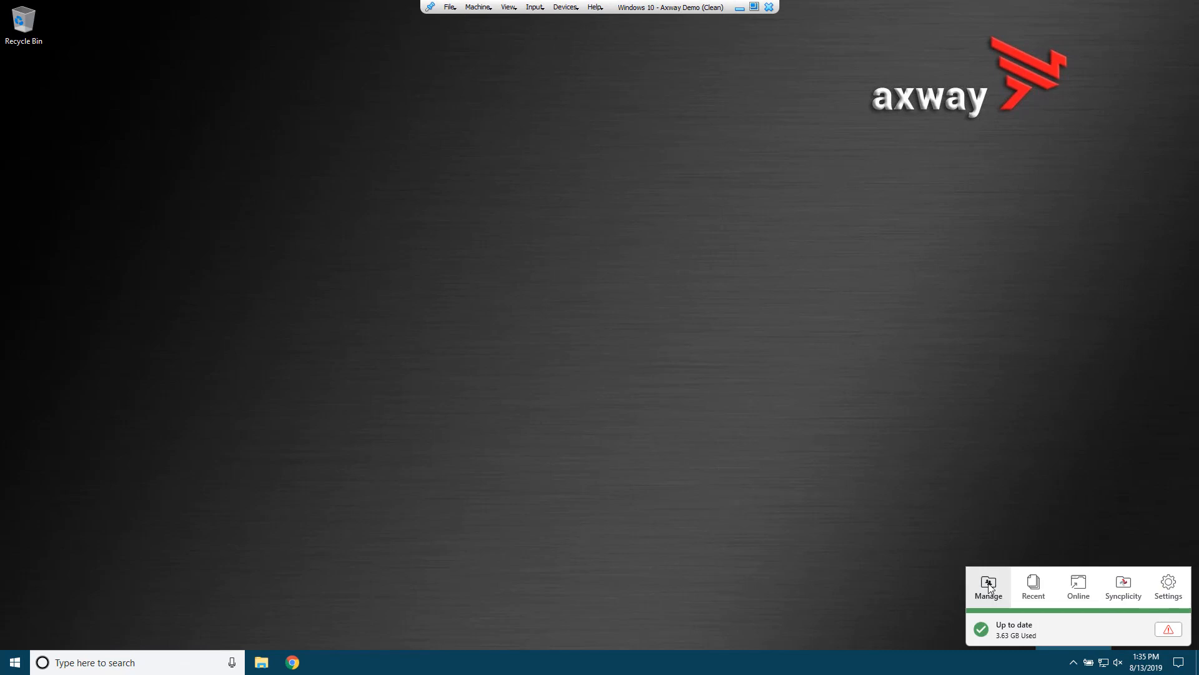
{"action": "left_click", "coordinate": [989, 586]}
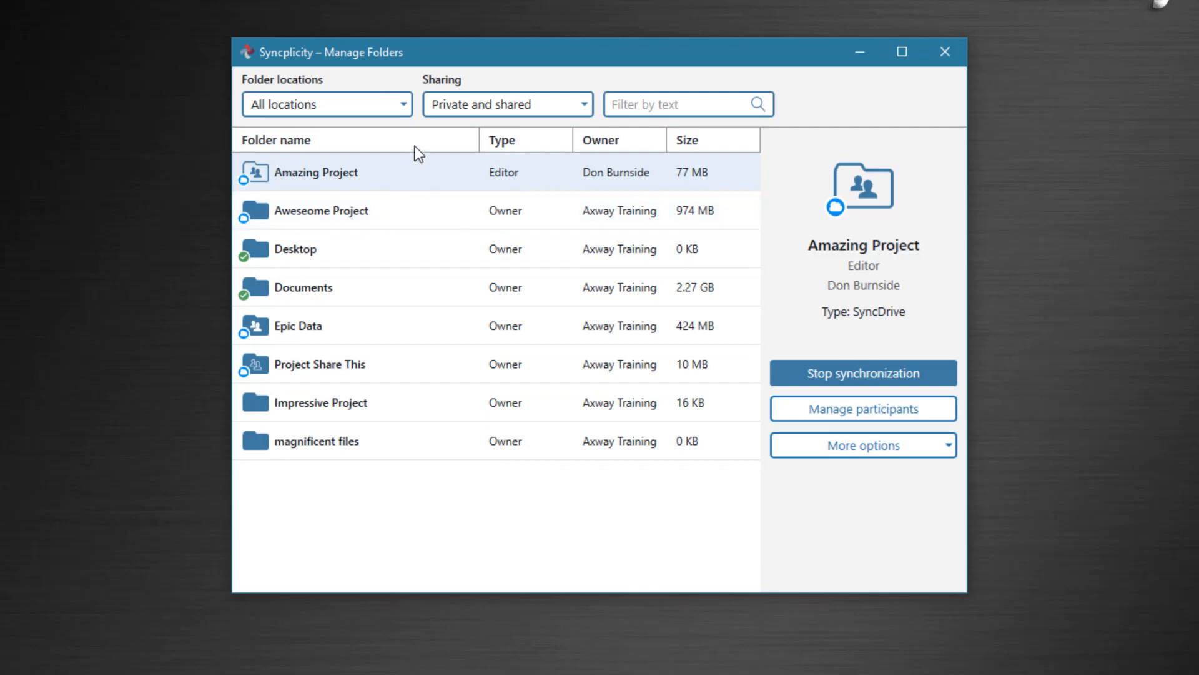
{"action": "left_click", "coordinate": [331, 112]}
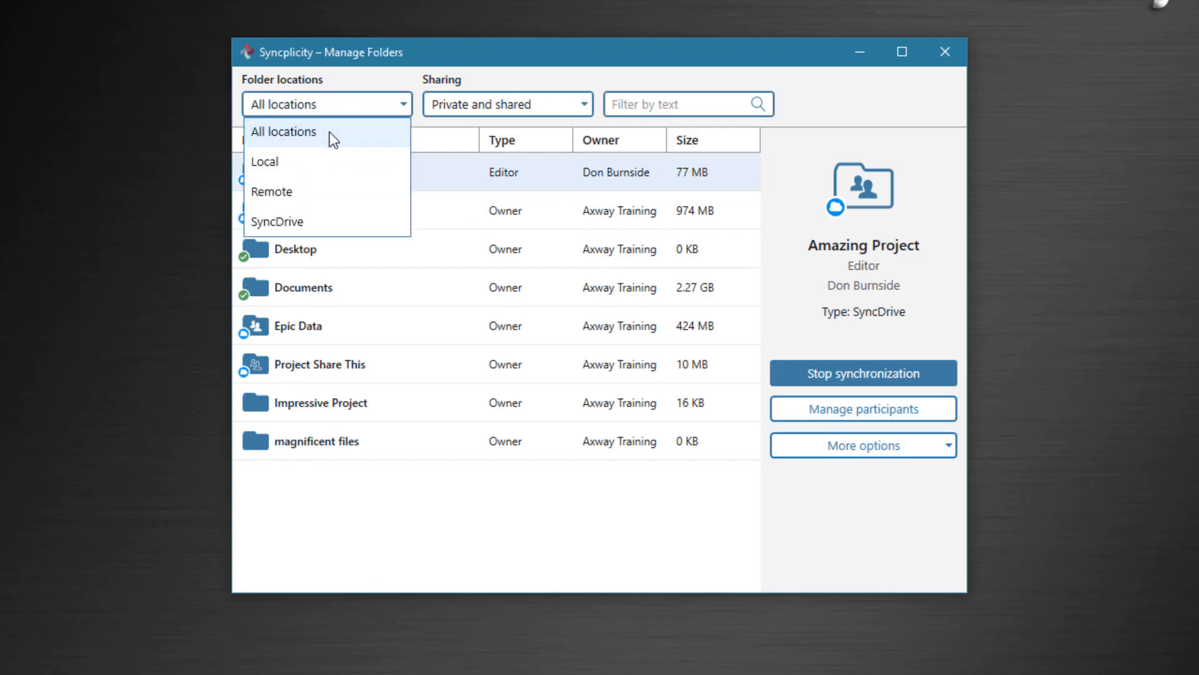
{"action": "left_click", "coordinate": [321, 160]}
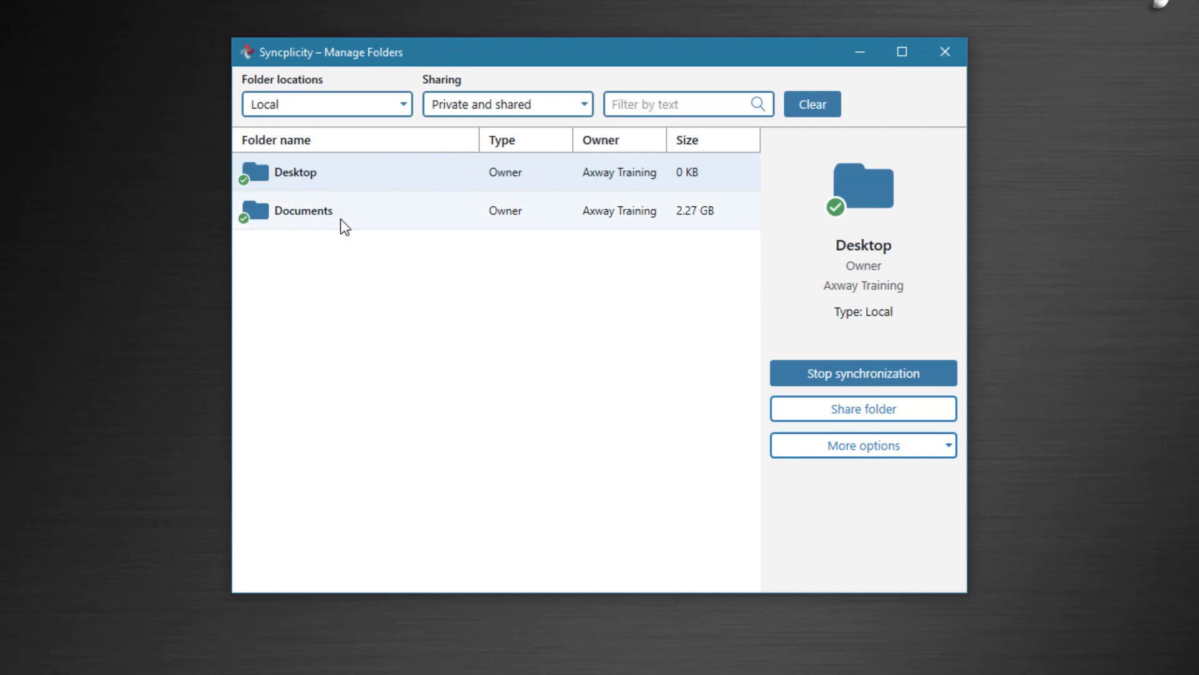
{"action": "left_click", "coordinate": [368, 105]}
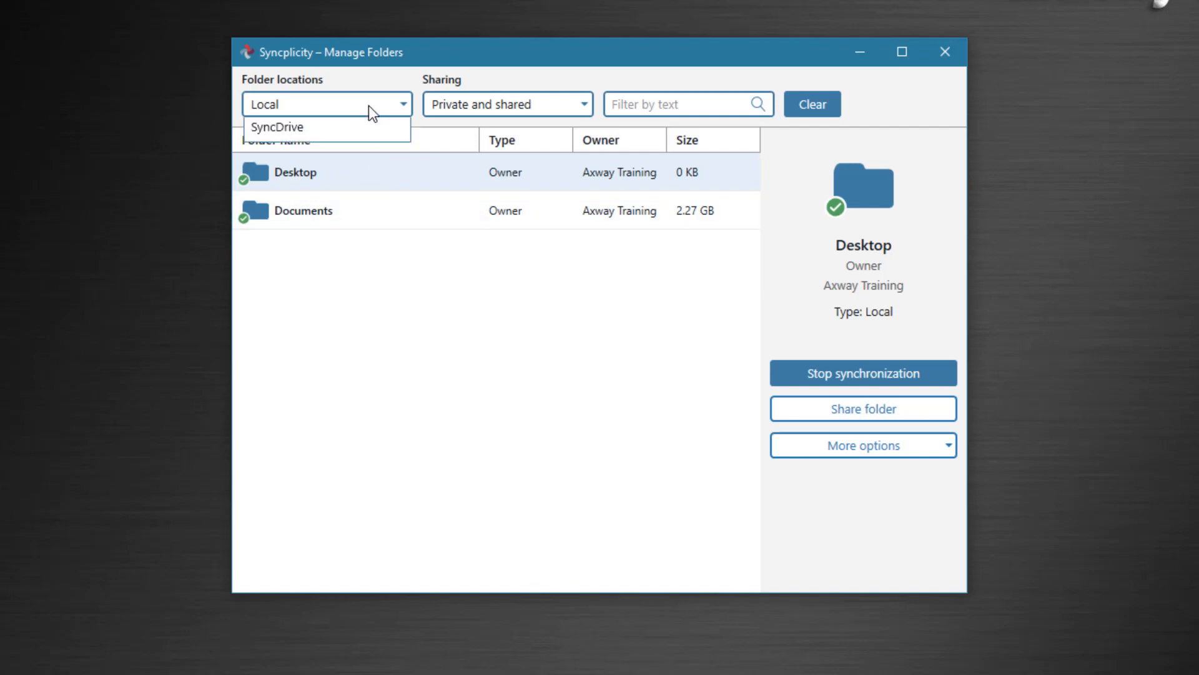
{"action": "left_click", "coordinate": [347, 193]}
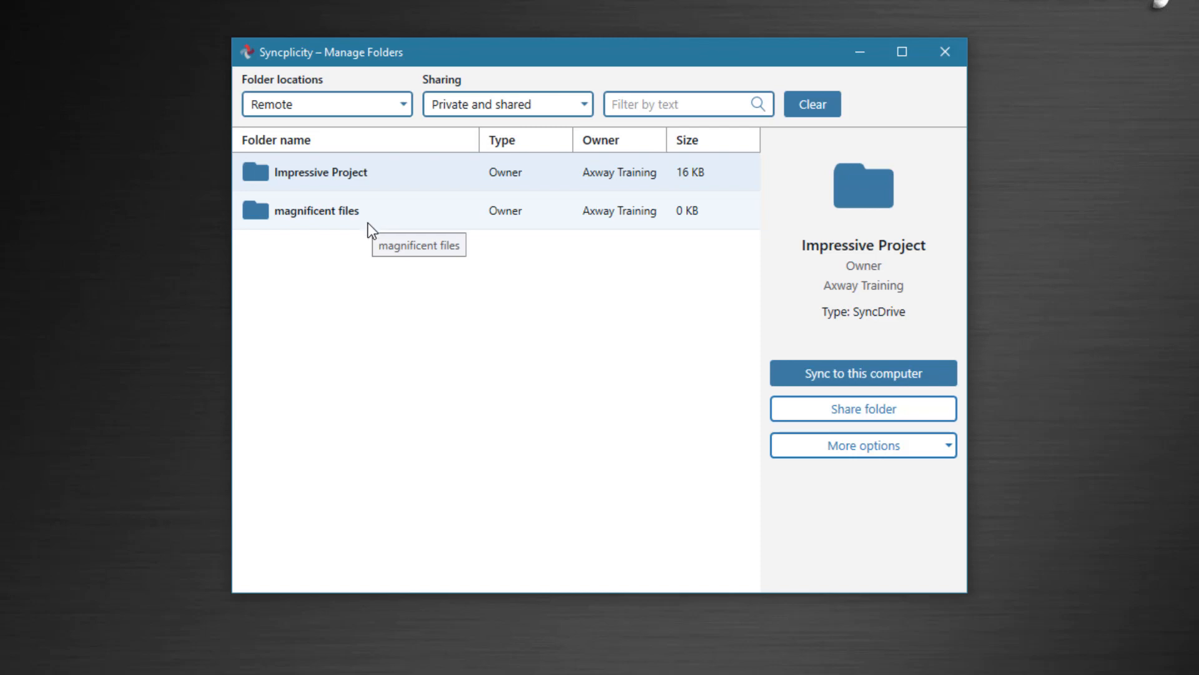
{"action": "left_click", "coordinate": [364, 108]}
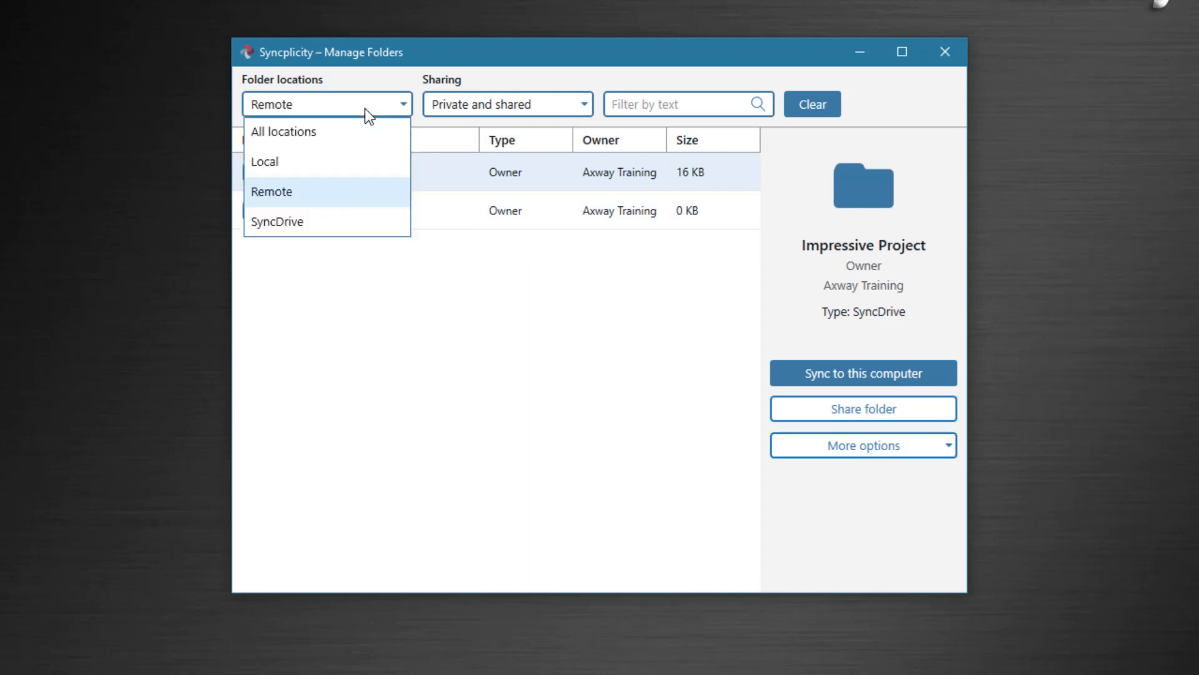
{"action": "left_click", "coordinate": [335, 226]}
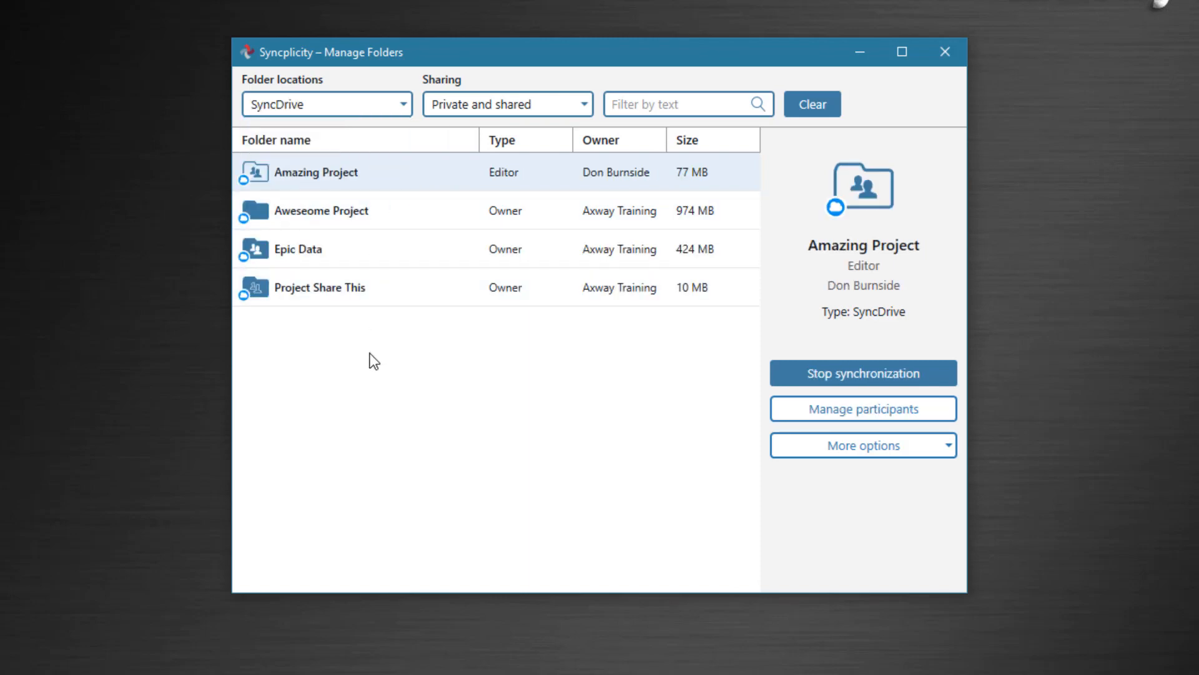
{"action": "left_click", "coordinate": [365, 108]}
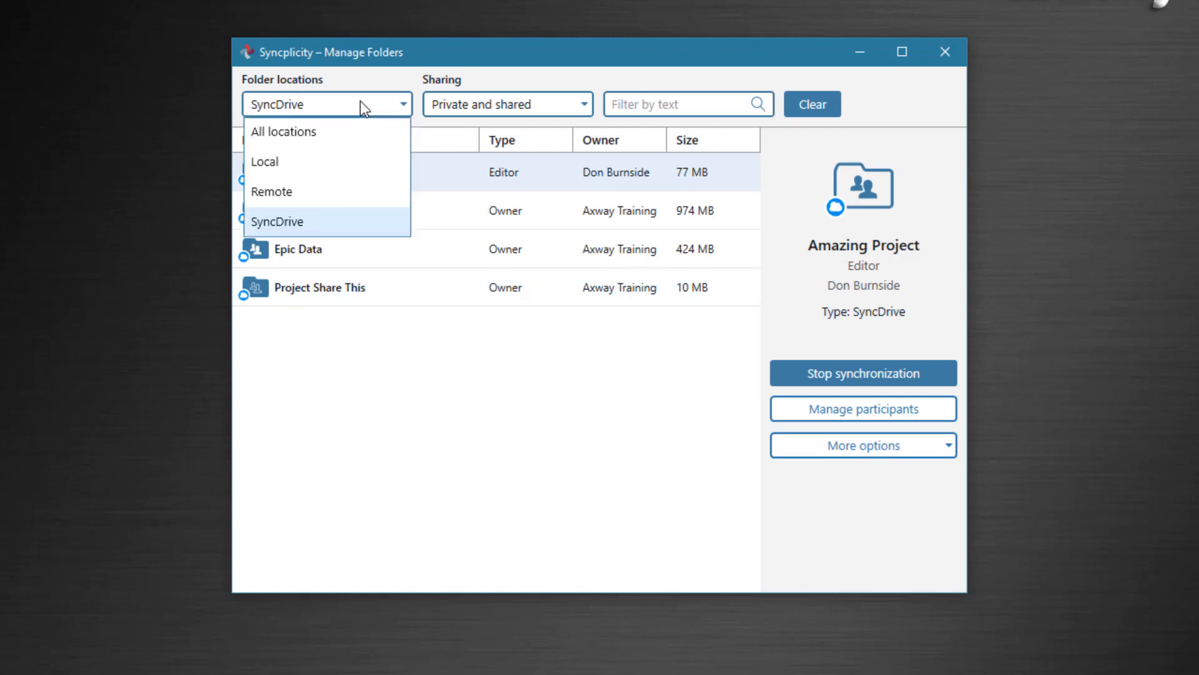
{"action": "left_click", "coordinate": [305, 145]}
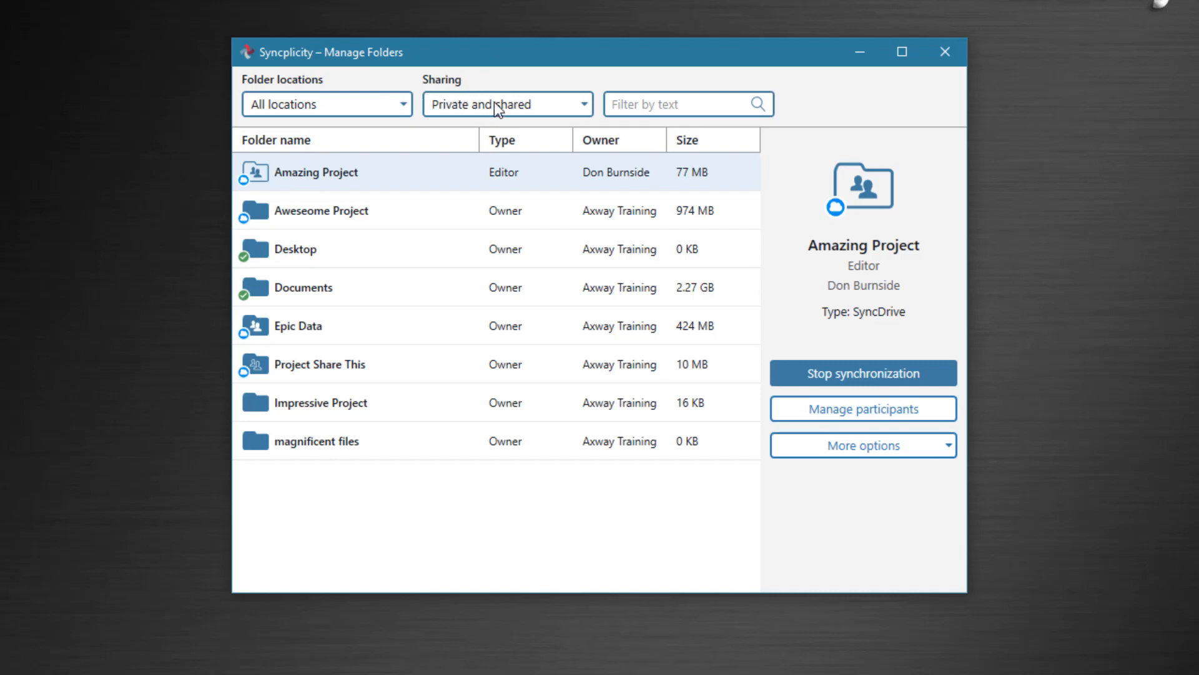
Filter the folder list by Private only and by Shared only, then restore Private and shared
{"action": "left_click", "coordinate": [541, 115]}
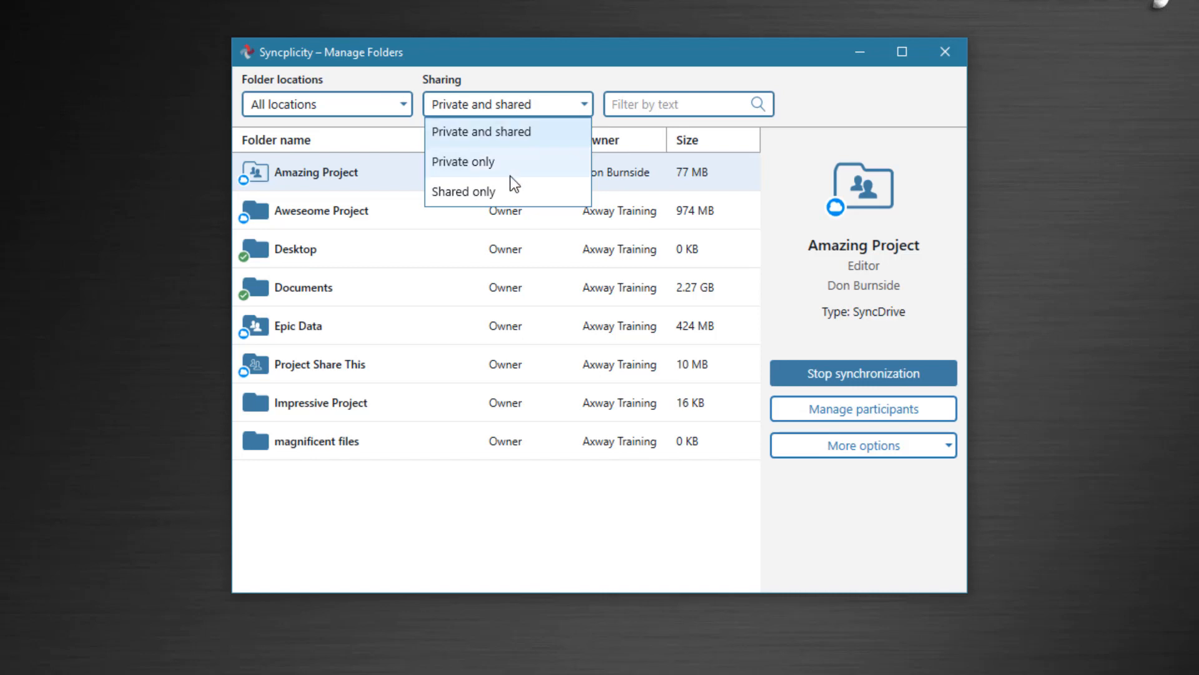
{"action": "left_click", "coordinate": [472, 167]}
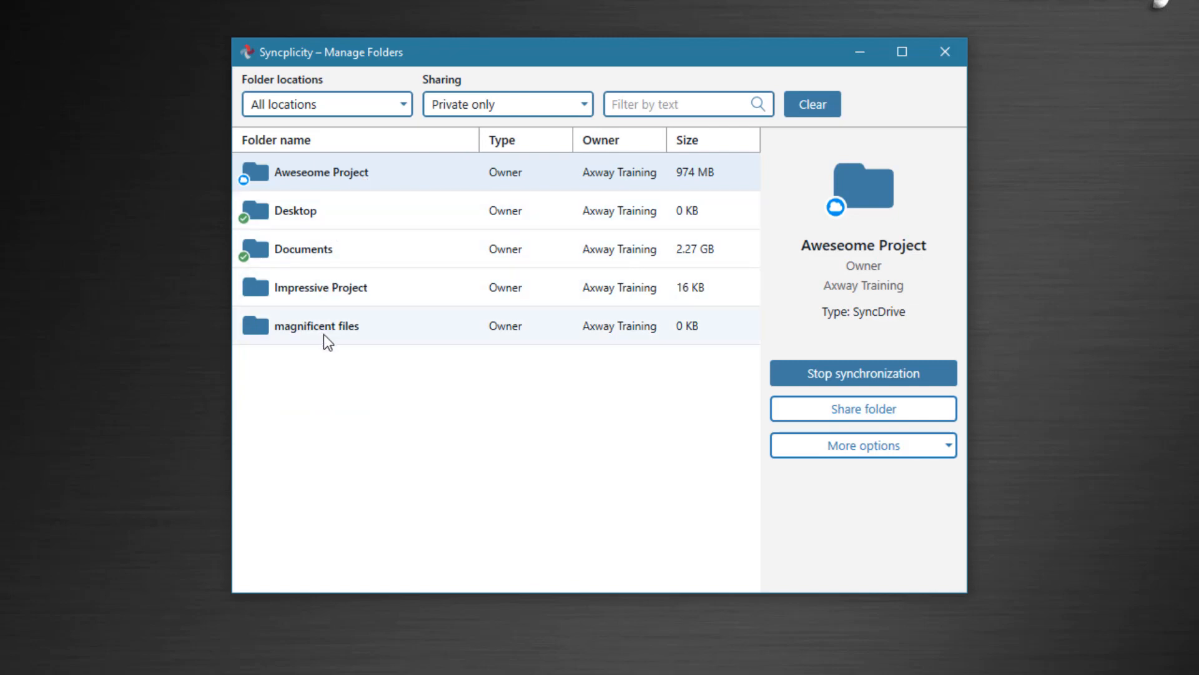
{"action": "left_click", "coordinate": [509, 104]}
{"action": "left_click", "coordinate": [456, 187]}
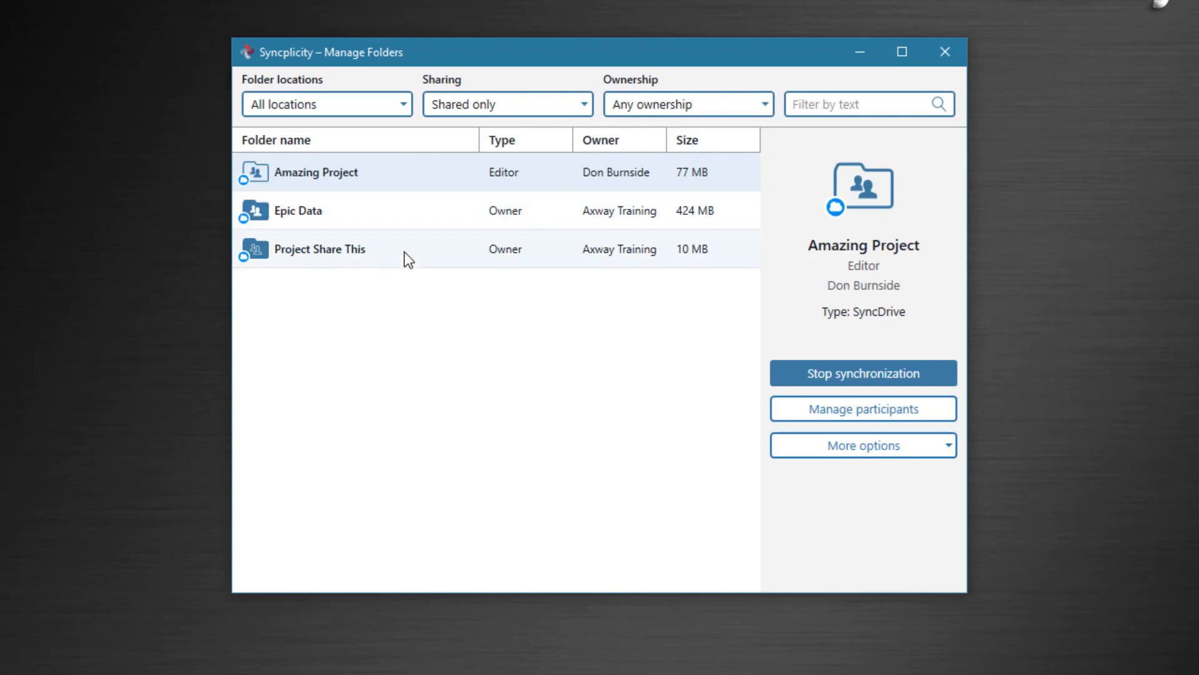
{"action": "left_click", "coordinate": [504, 104]}
{"action": "left_click", "coordinate": [509, 132]}
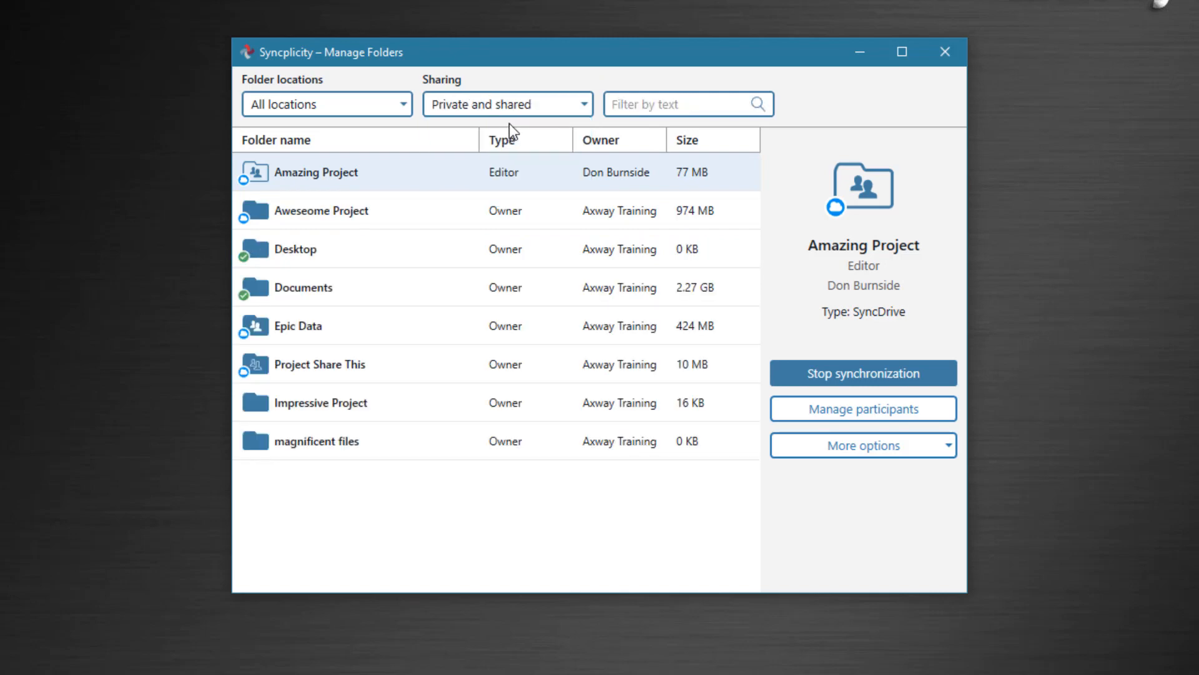
Show shared folders only, filter them by Owned by me and Owned by others, and restore the Private and shared view
{"action": "left_click", "coordinate": [522, 105]}
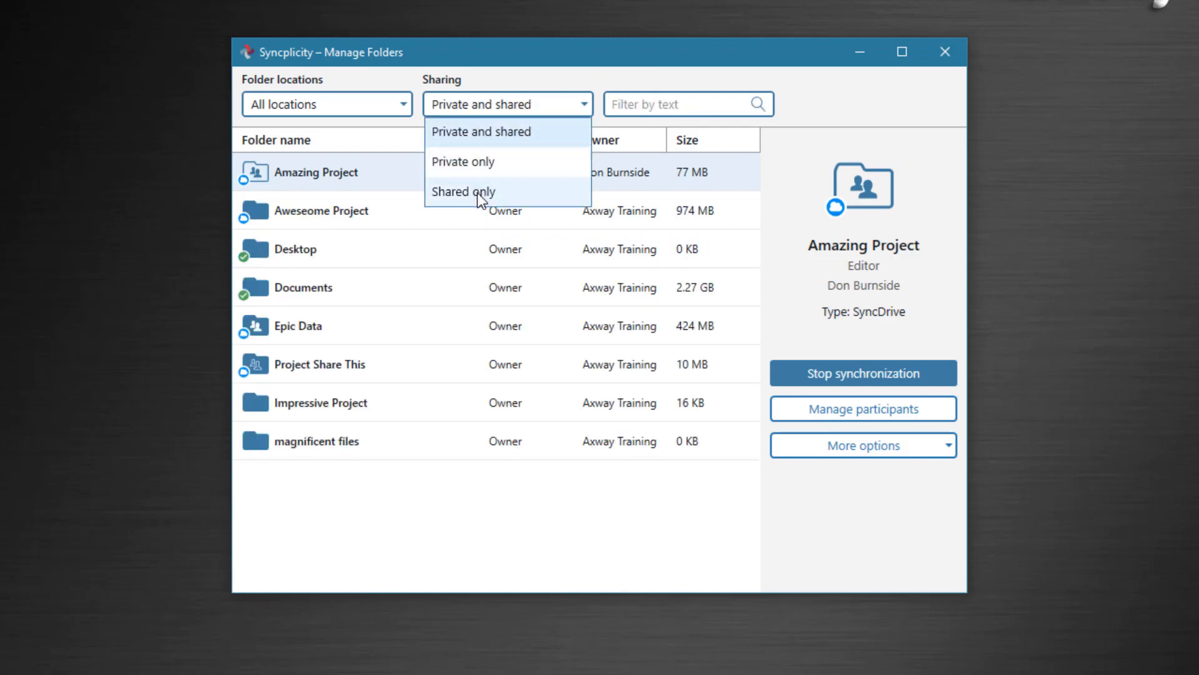
{"action": "left_click", "coordinate": [482, 191]}
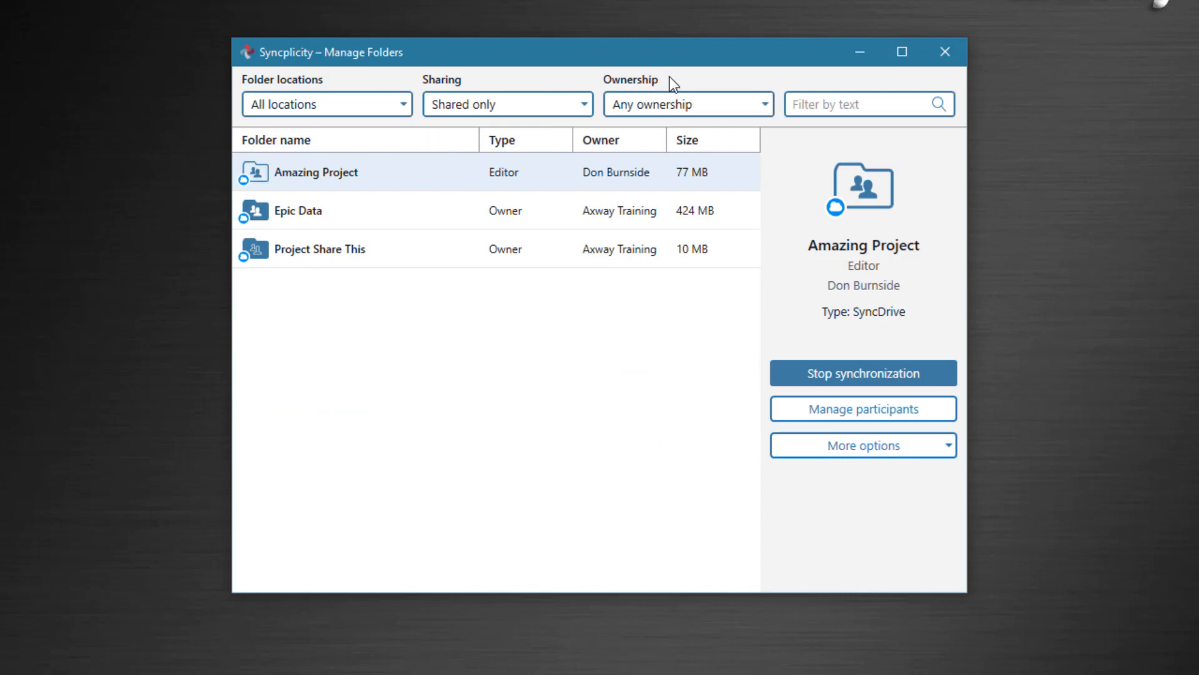
{"action": "left_click", "coordinate": [711, 107]}
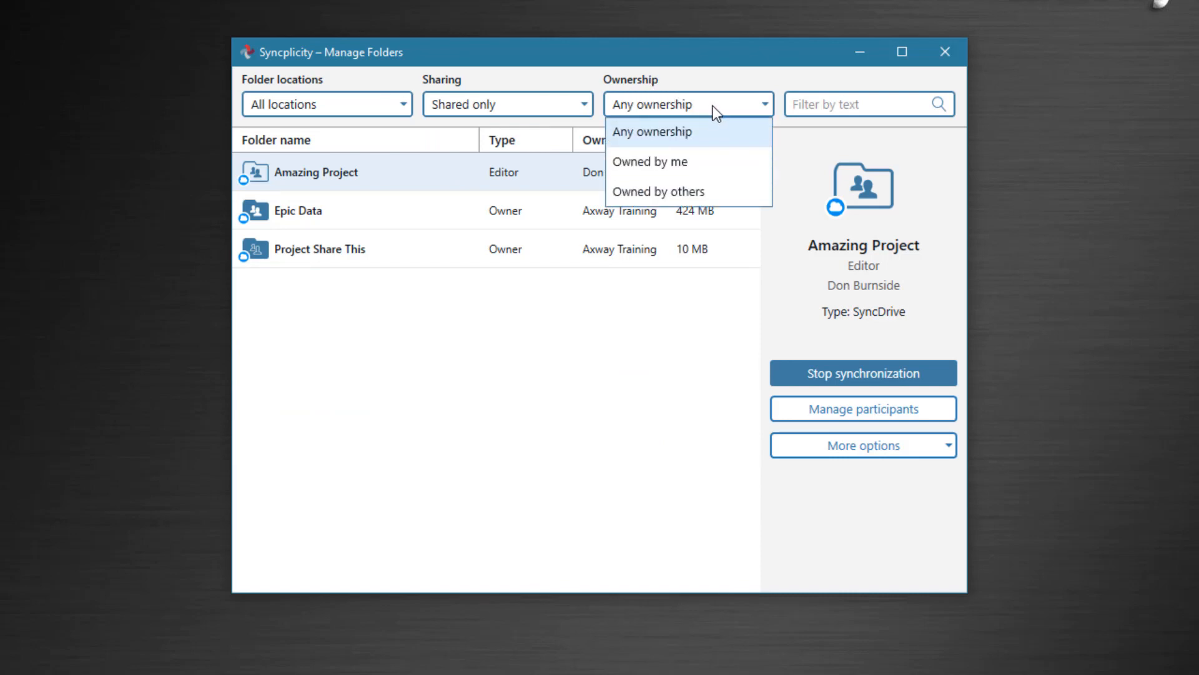
{"action": "left_click", "coordinate": [717, 165]}
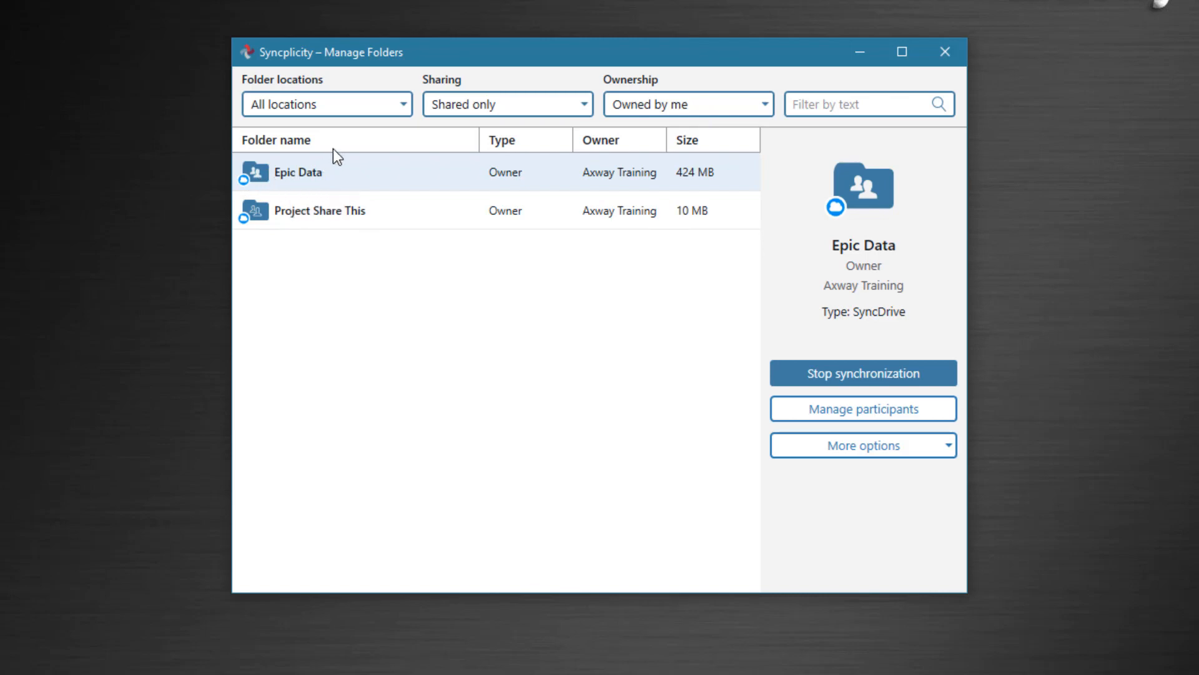
{"action": "left_click", "coordinate": [676, 100]}
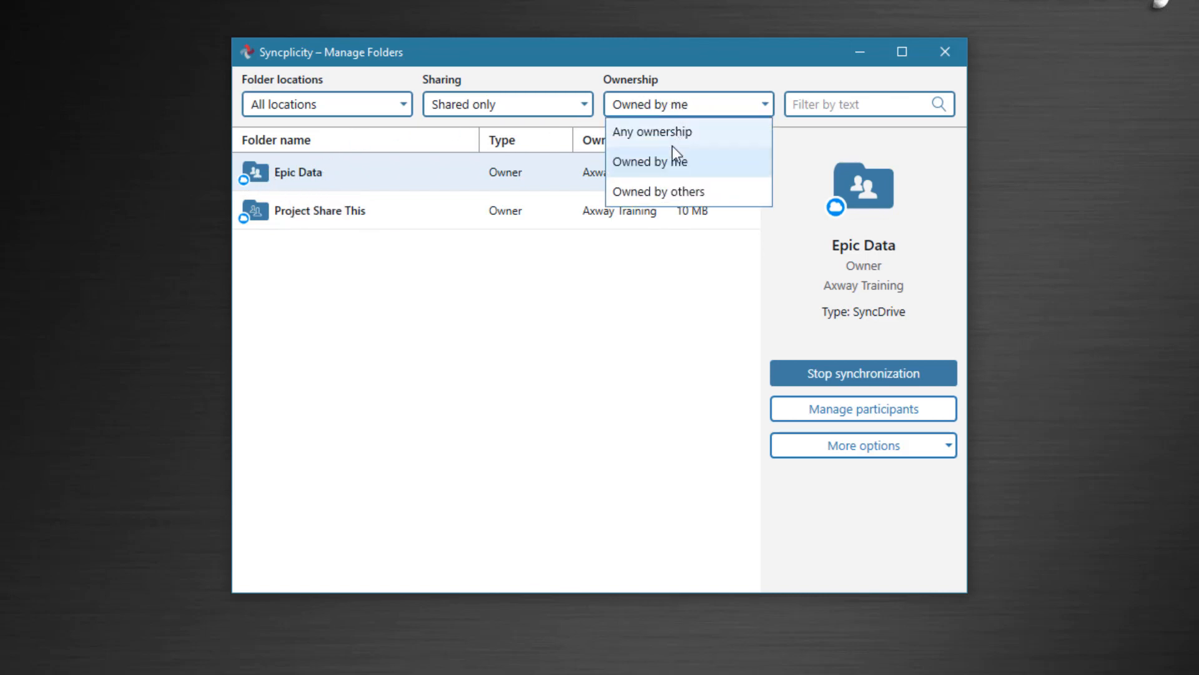
{"action": "left_click", "coordinate": [688, 194]}
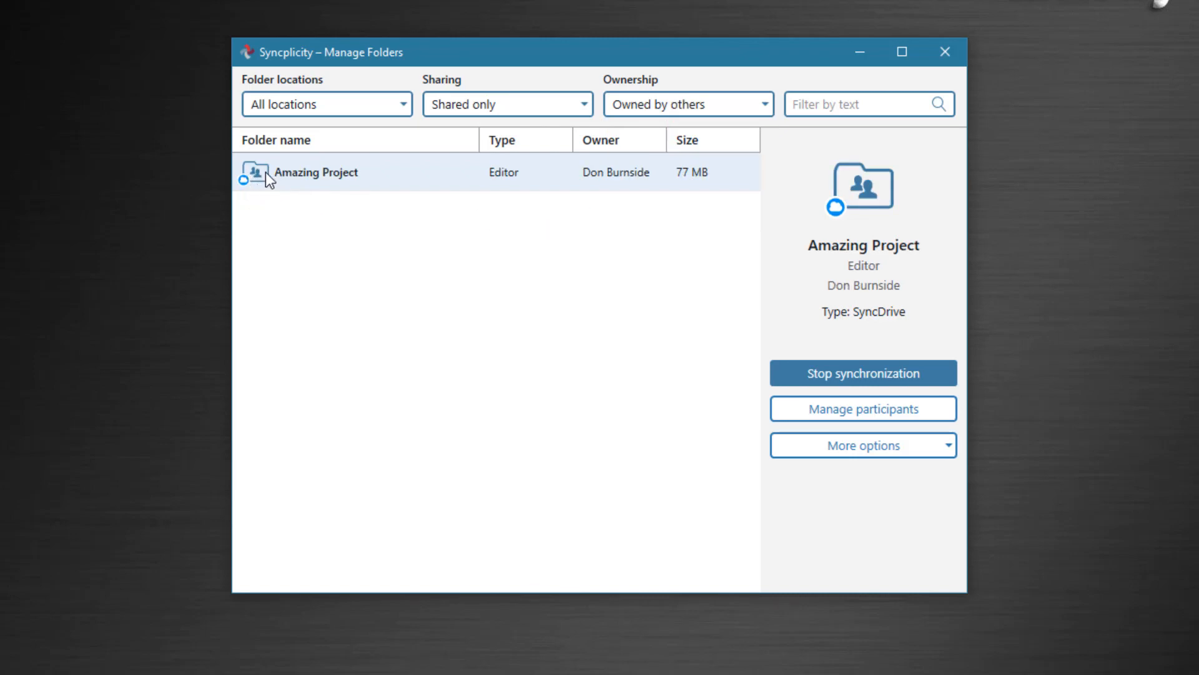
{"action": "left_click", "coordinate": [523, 107]}
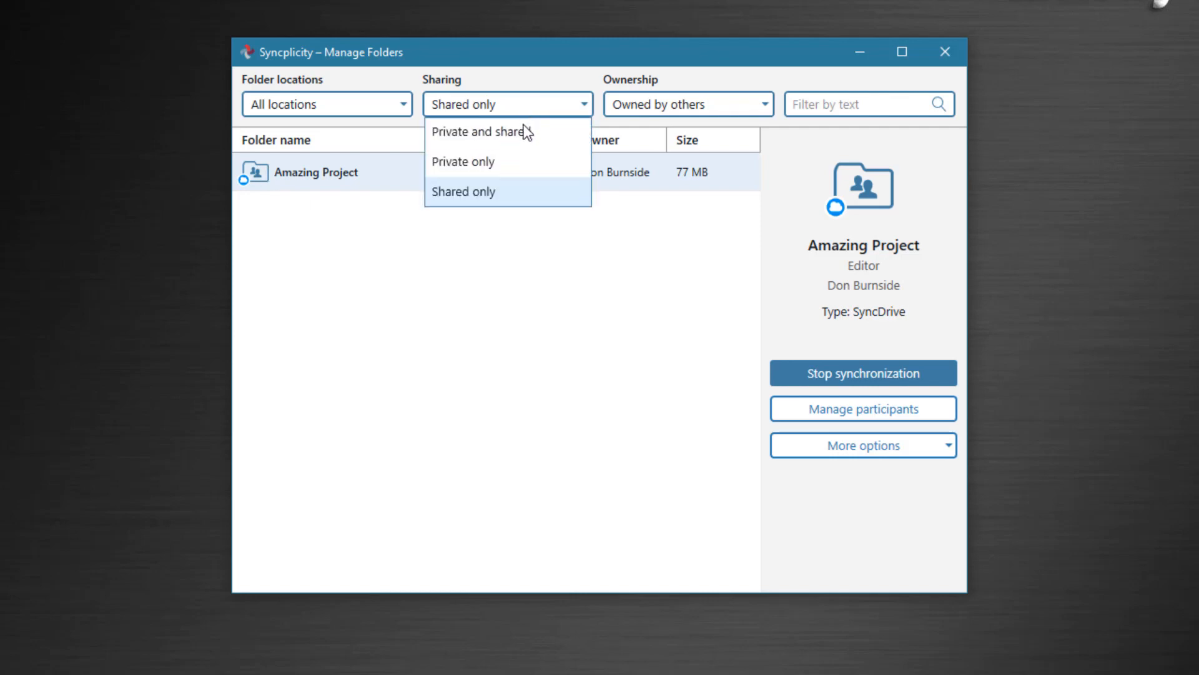
{"action": "left_click", "coordinate": [523, 132]}
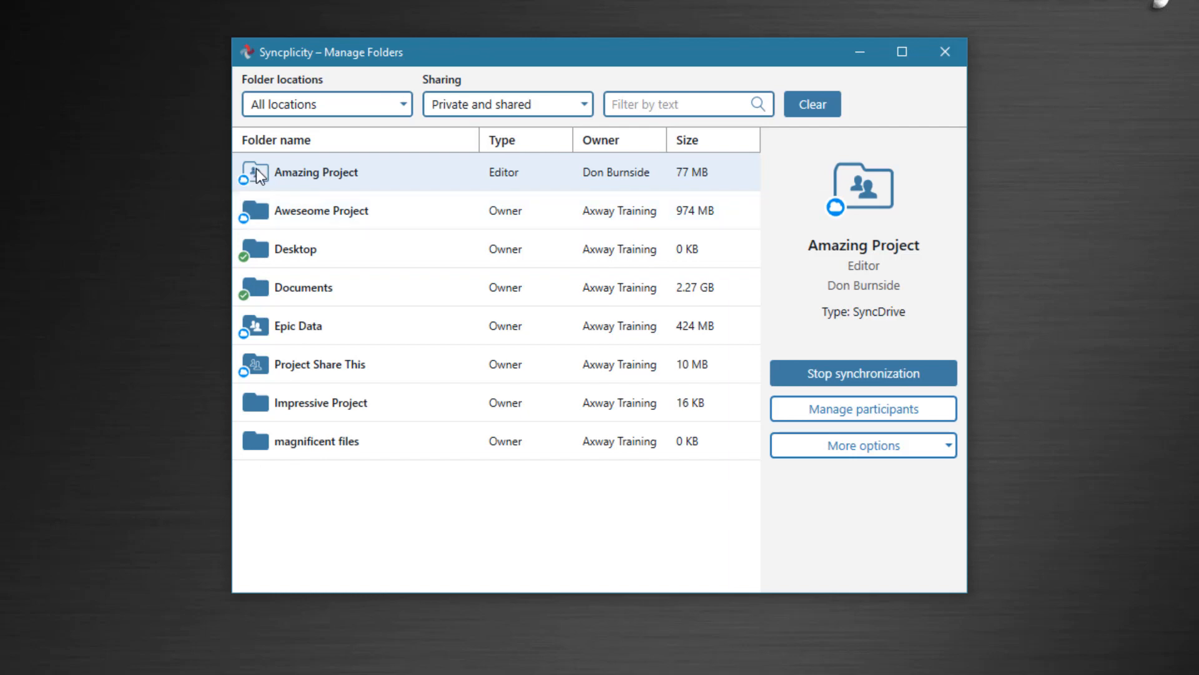
Filter the folder list by the text "epic" and clear the text filter
{"action": "left_click", "coordinate": [624, 102]}
{"action": "type", "text": "epic"}
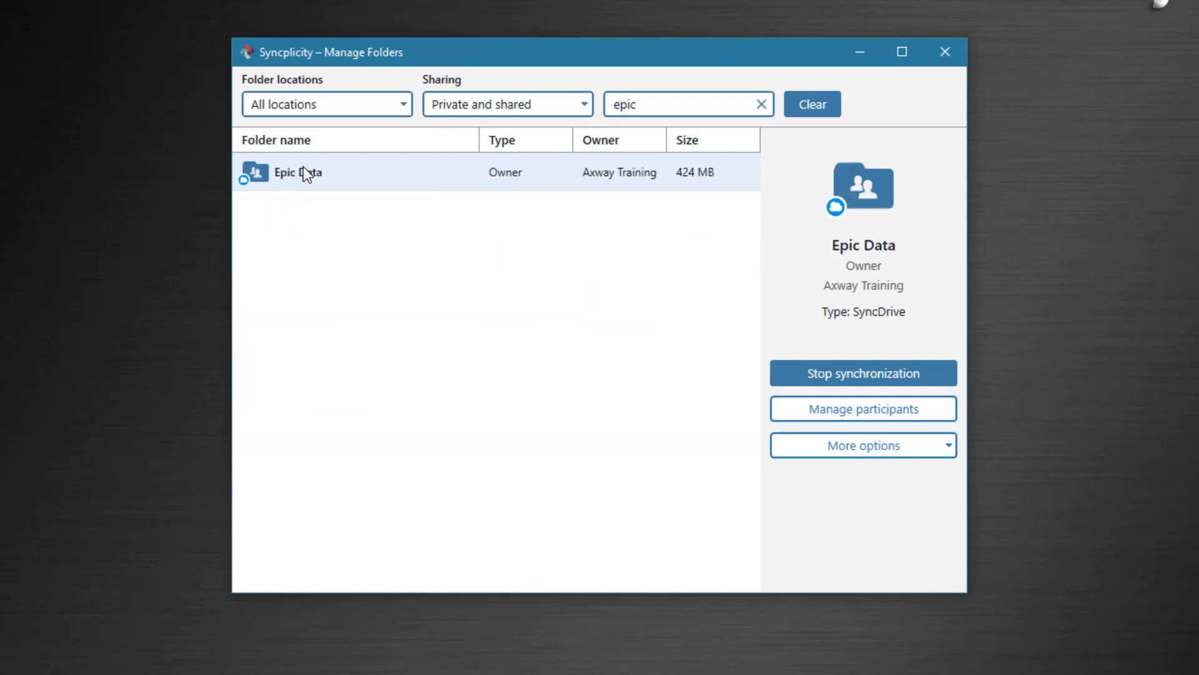
{"action": "left_click", "coordinate": [762, 104]}
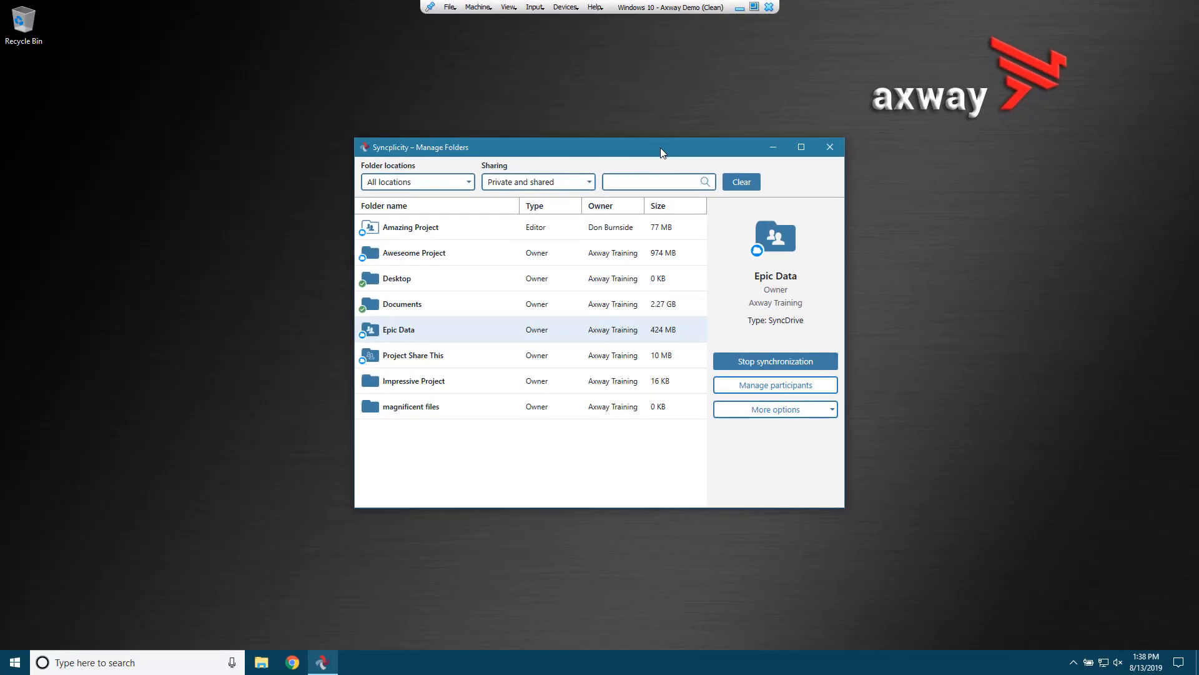
Move the Manage Folders window aside and open the Syncplicity (S:) drive in File Explorer next to it
{"action": "left_click_drag", "start_coordinate": [657, 145], "coordinate": [955, 137]}
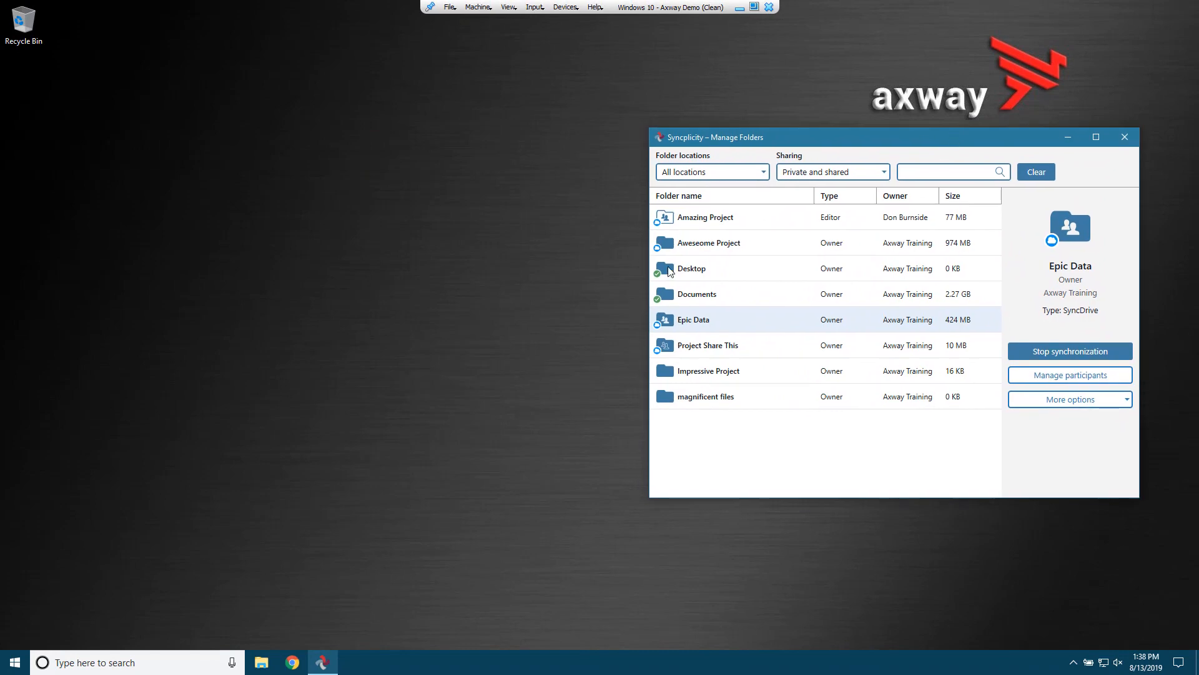
{"action": "left_click", "coordinate": [261, 662]}
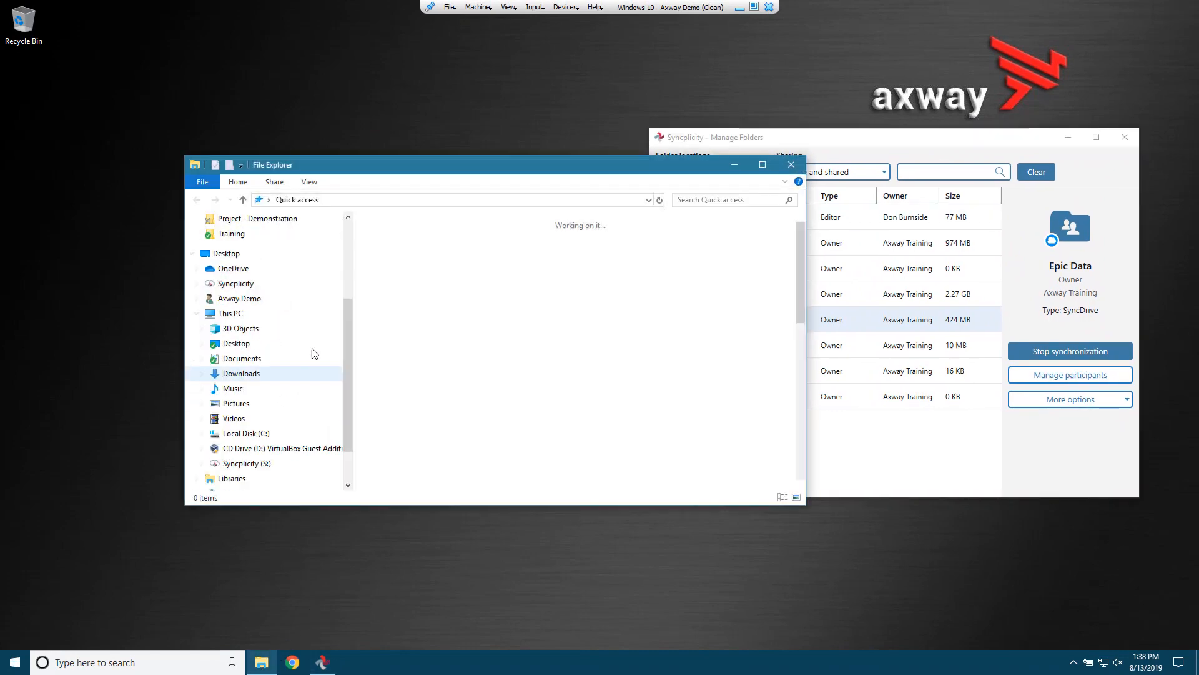
{"action": "scroll", "coordinate": [246, 293], "scroll_direction": "down", "scroll_amount": 2}
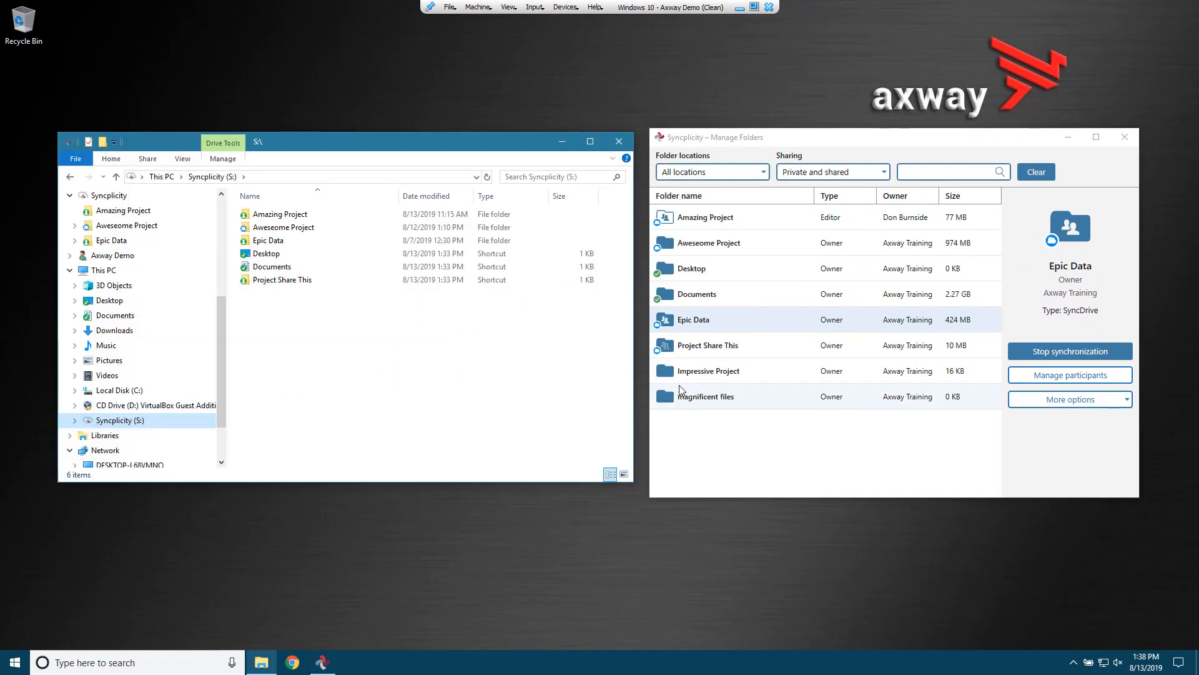
Compare Impressive Project and magnificent files with the Syncplicity drive, filter the list by Remote, and return to All locations
{"action": "left_click", "coordinate": [704, 372]}
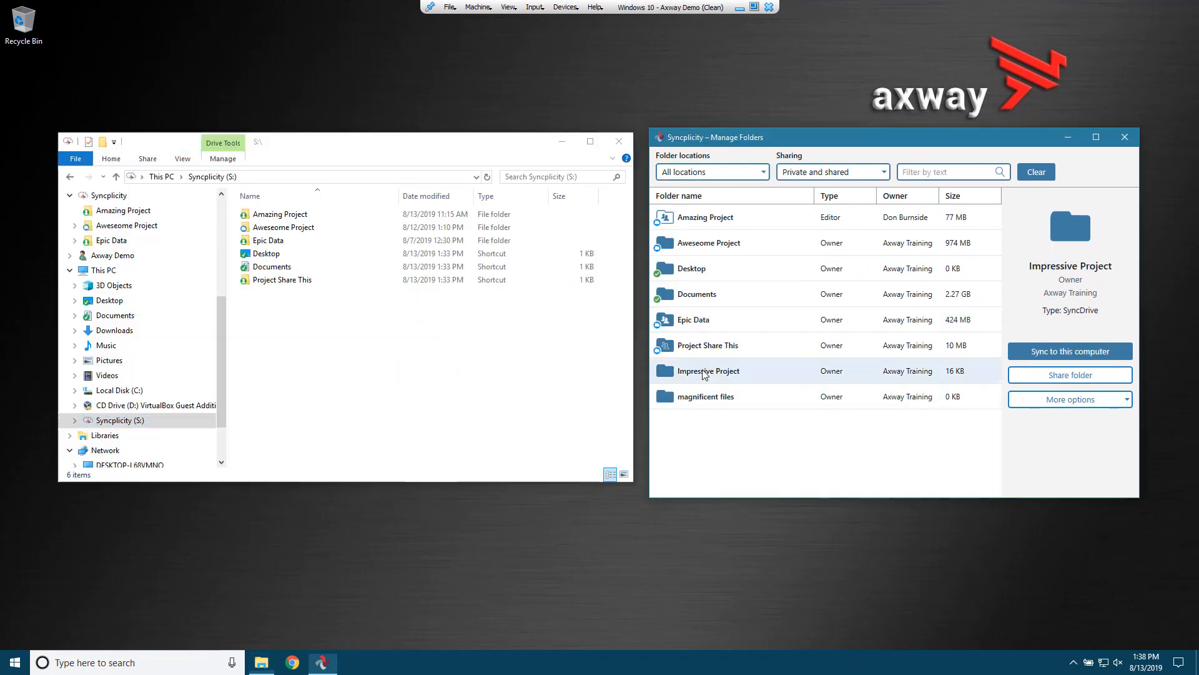
{"action": "left_click", "coordinate": [714, 400]}
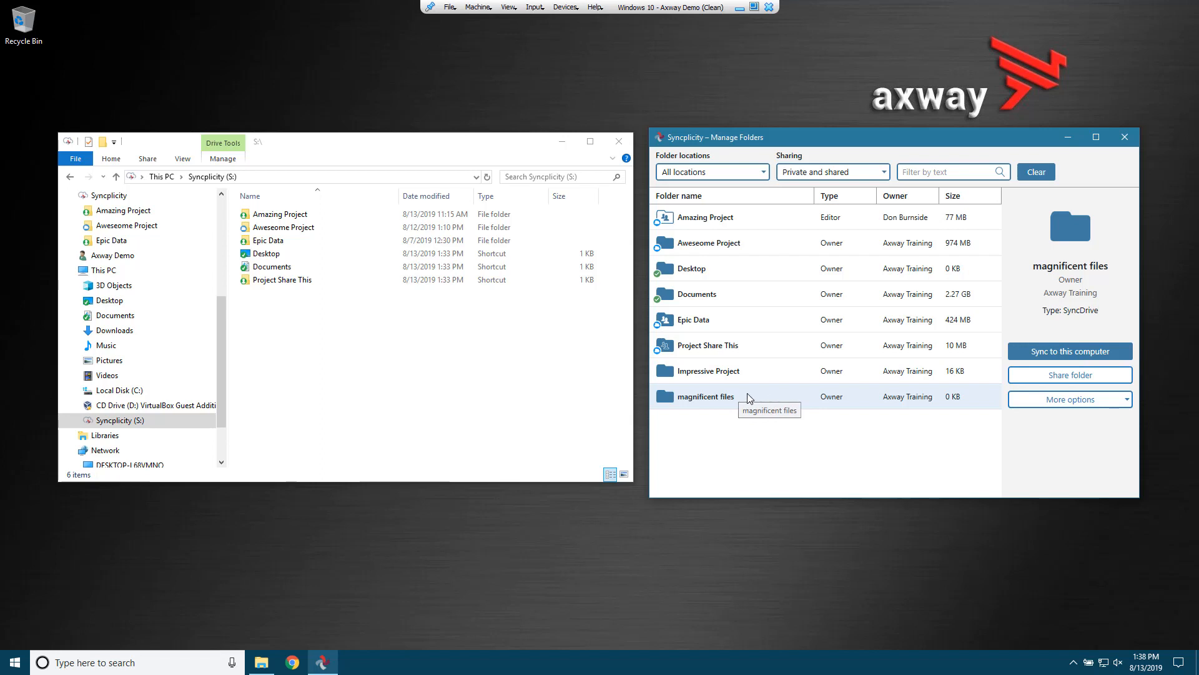
{"action": "left_click", "coordinate": [741, 175]}
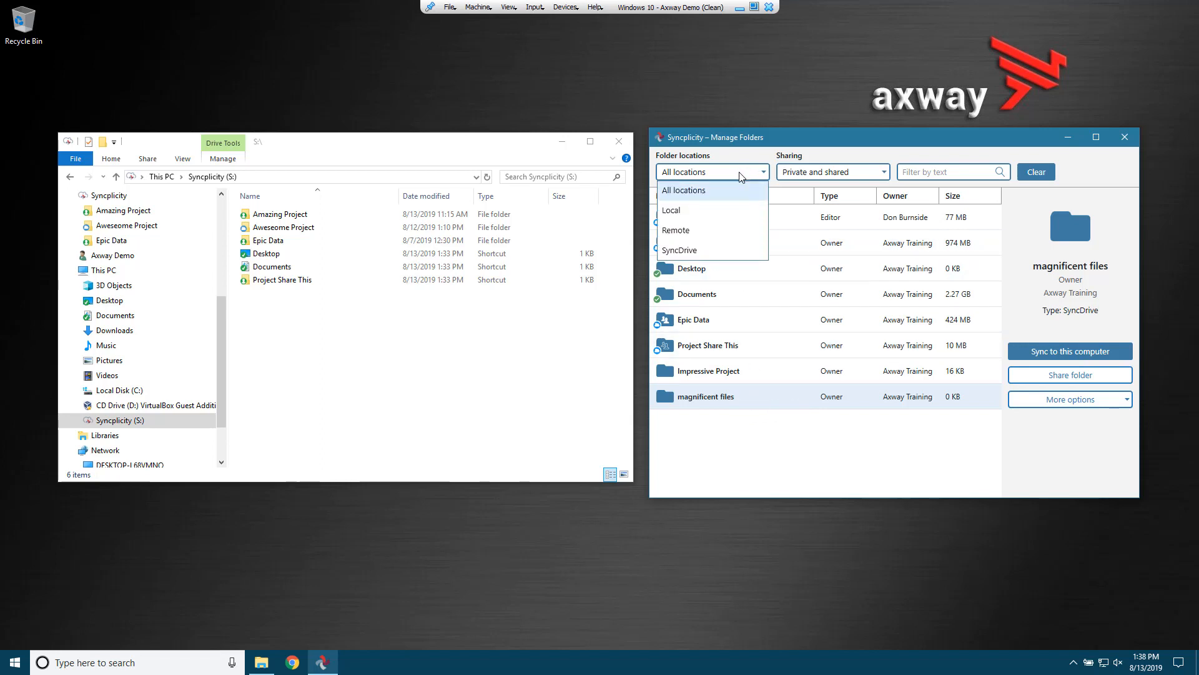
{"action": "left_click", "coordinate": [718, 230]}
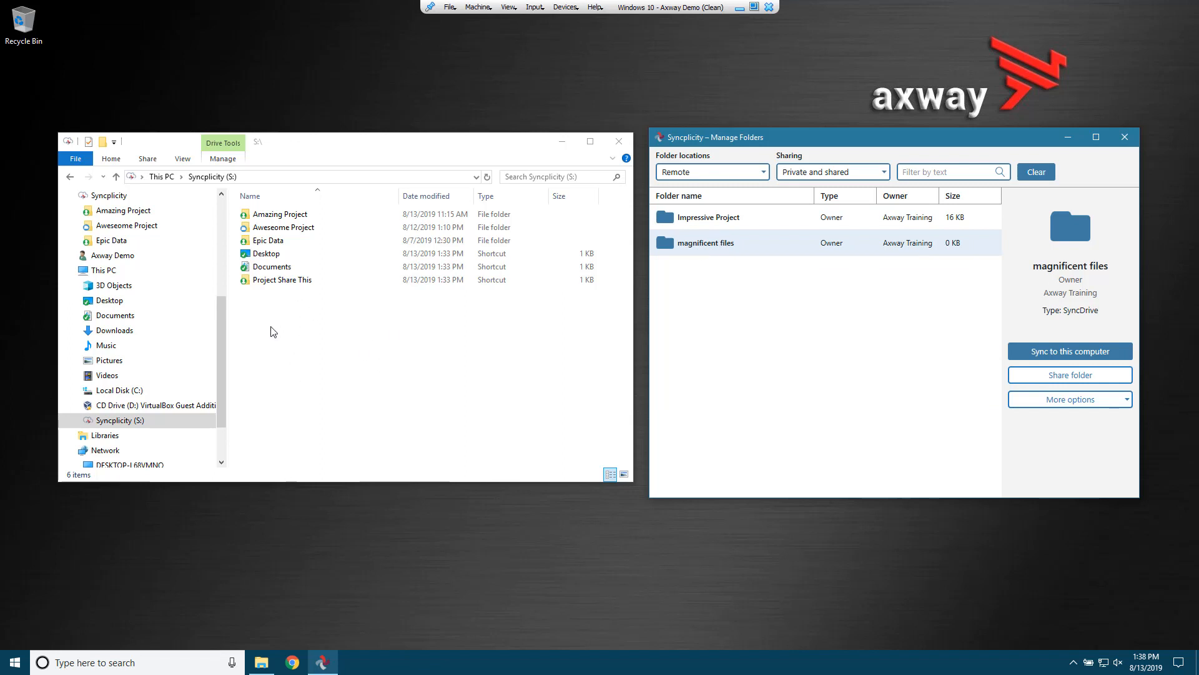
{"action": "left_click", "coordinate": [718, 172]}
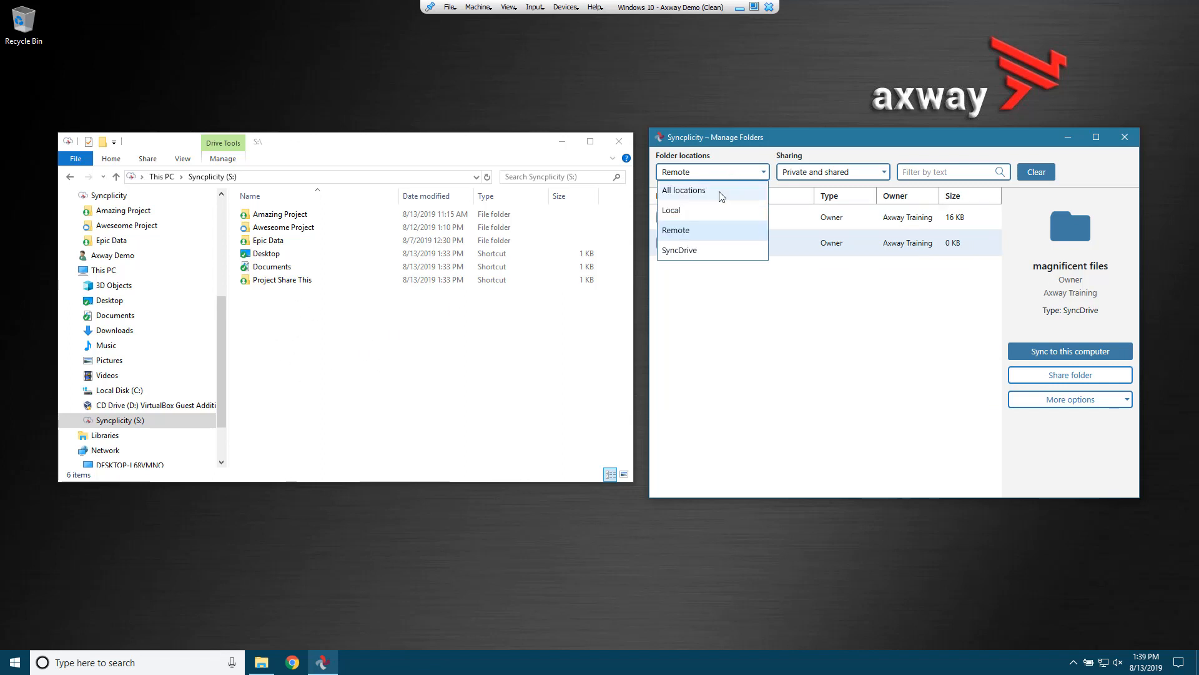
{"action": "left_click", "coordinate": [719, 193]}
Sync Impressive Project to this computer at S:\Impressive Project and select it in the Syncplicity drive
{"action": "left_click", "coordinate": [714, 375]}
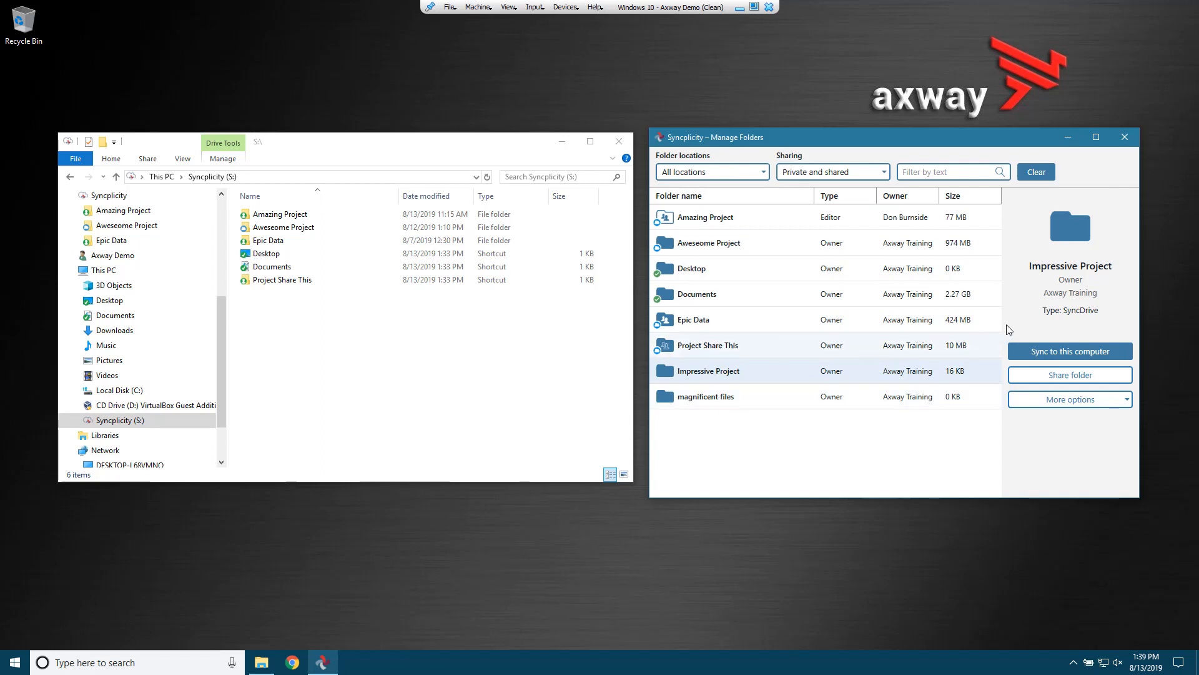
{"action": "left_click", "coordinate": [1077, 352]}
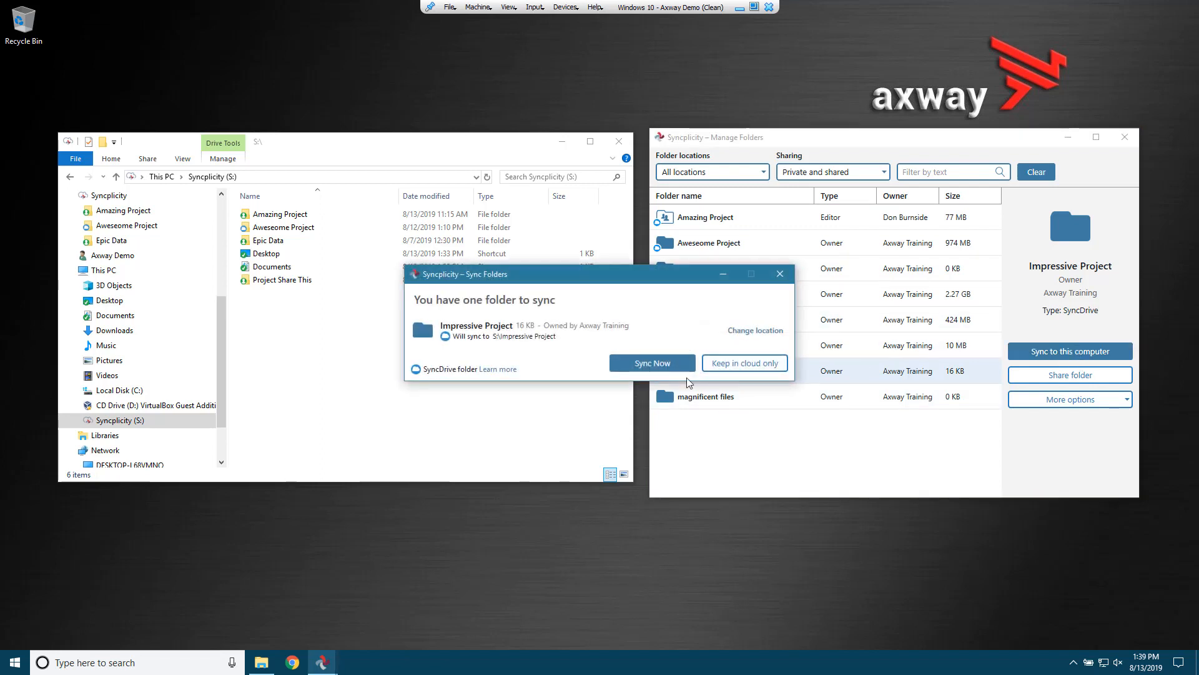
{"action": "left_click", "coordinate": [652, 364]}
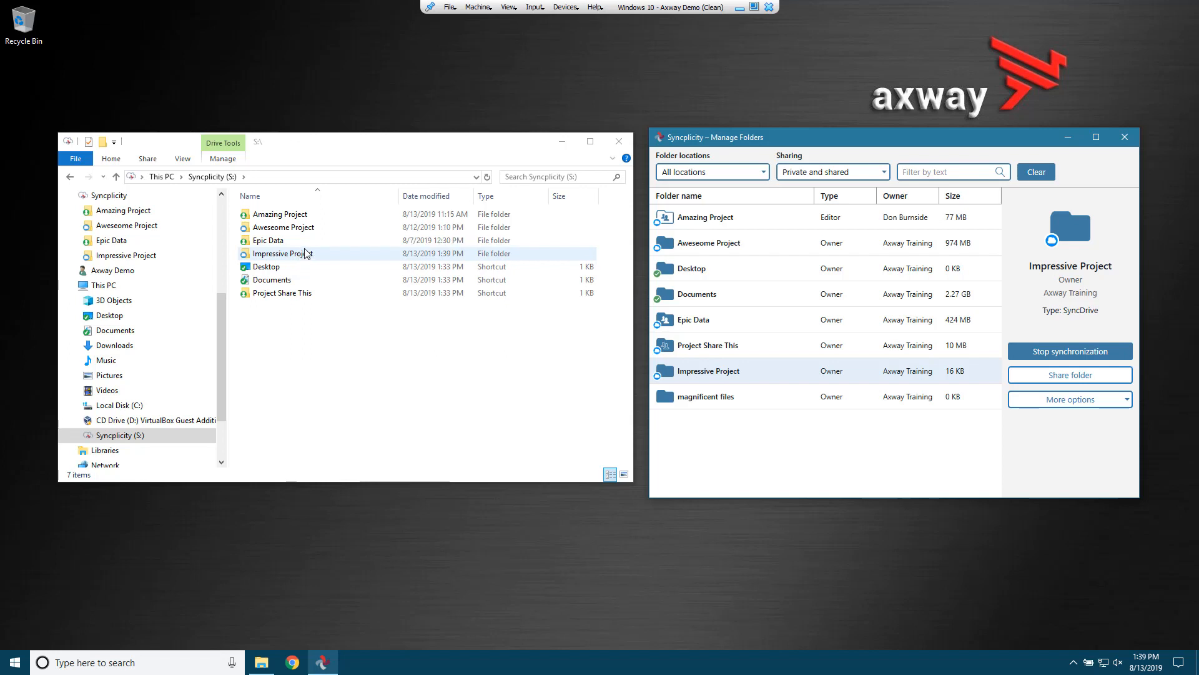
{"action": "left_click", "coordinate": [309, 258]}
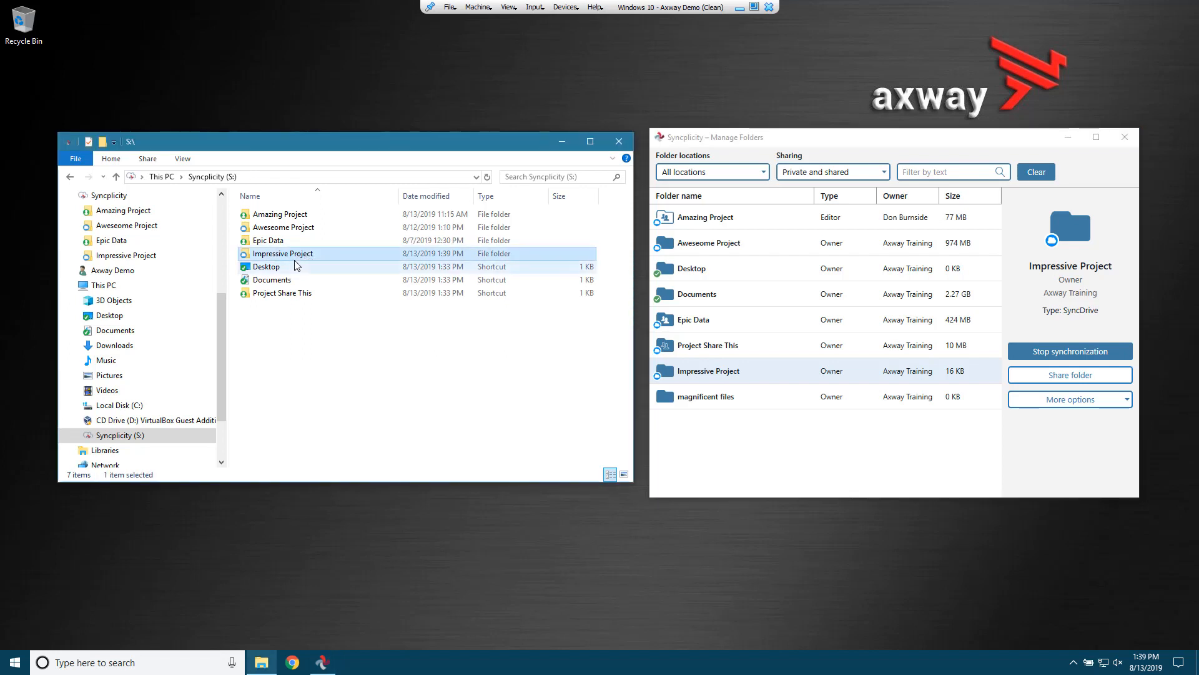
Stop synchronizing Impressive Project to this computer
{"action": "left_click", "coordinate": [762, 376]}
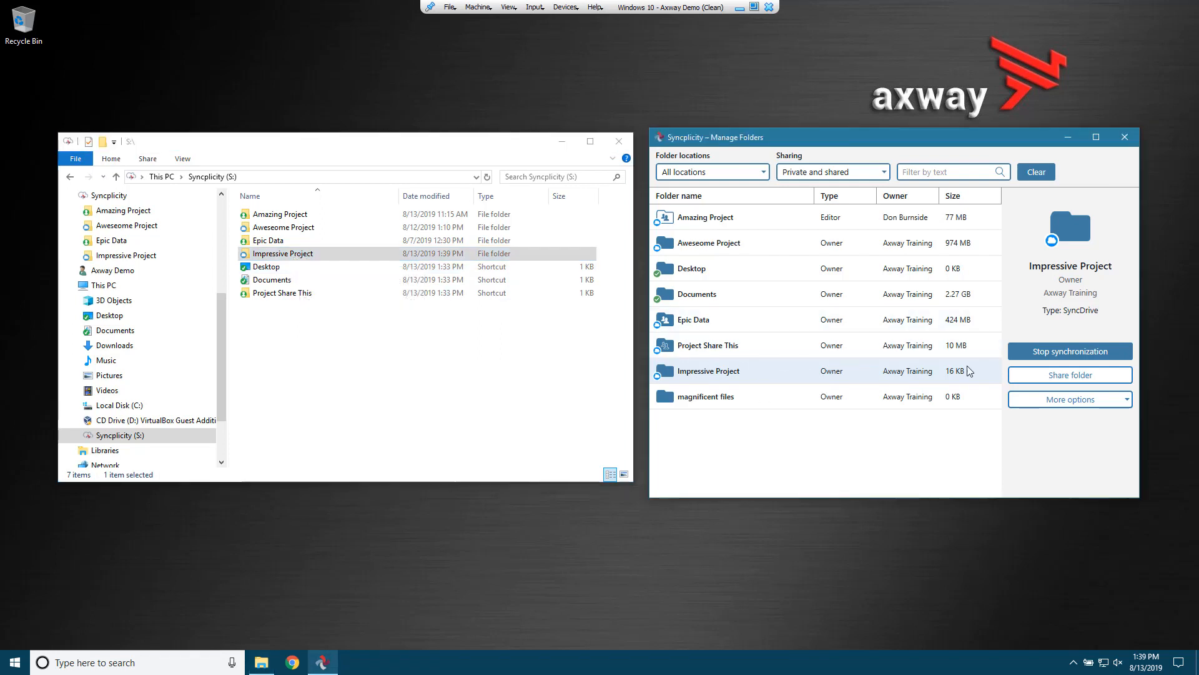
{"action": "left_click", "coordinate": [1065, 352]}
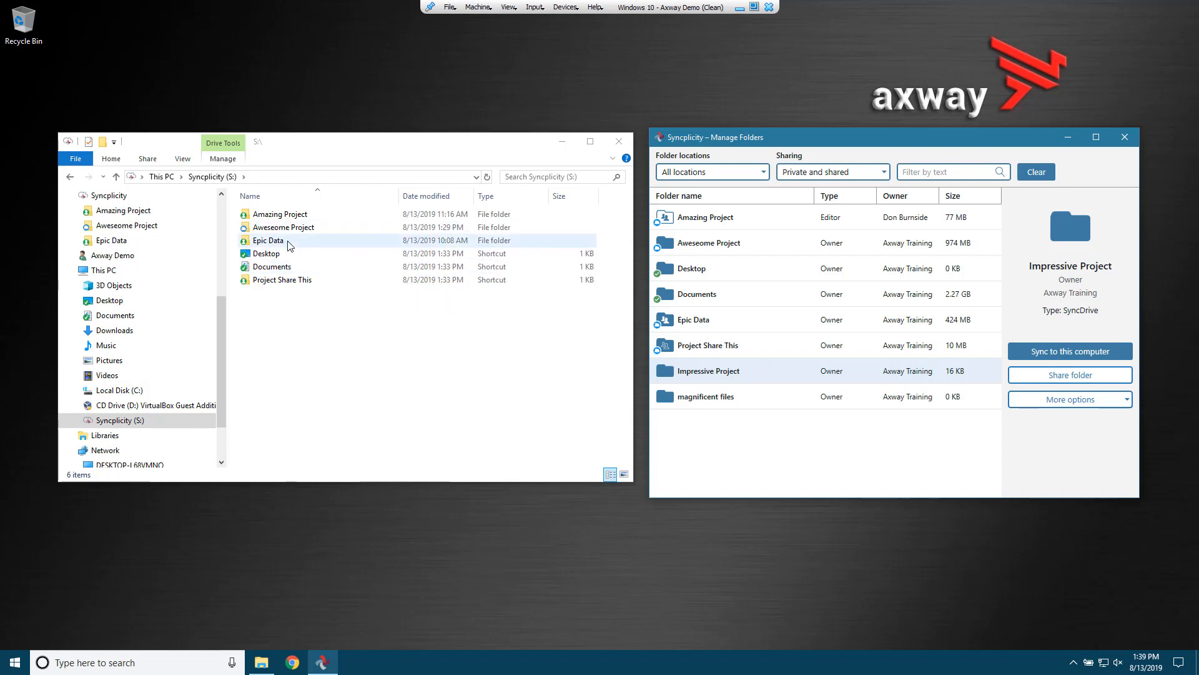
Stop synchronizing Epic Data and sync it to this computer again at S:\Epic Data
{"action": "left_click", "coordinate": [750, 320]}
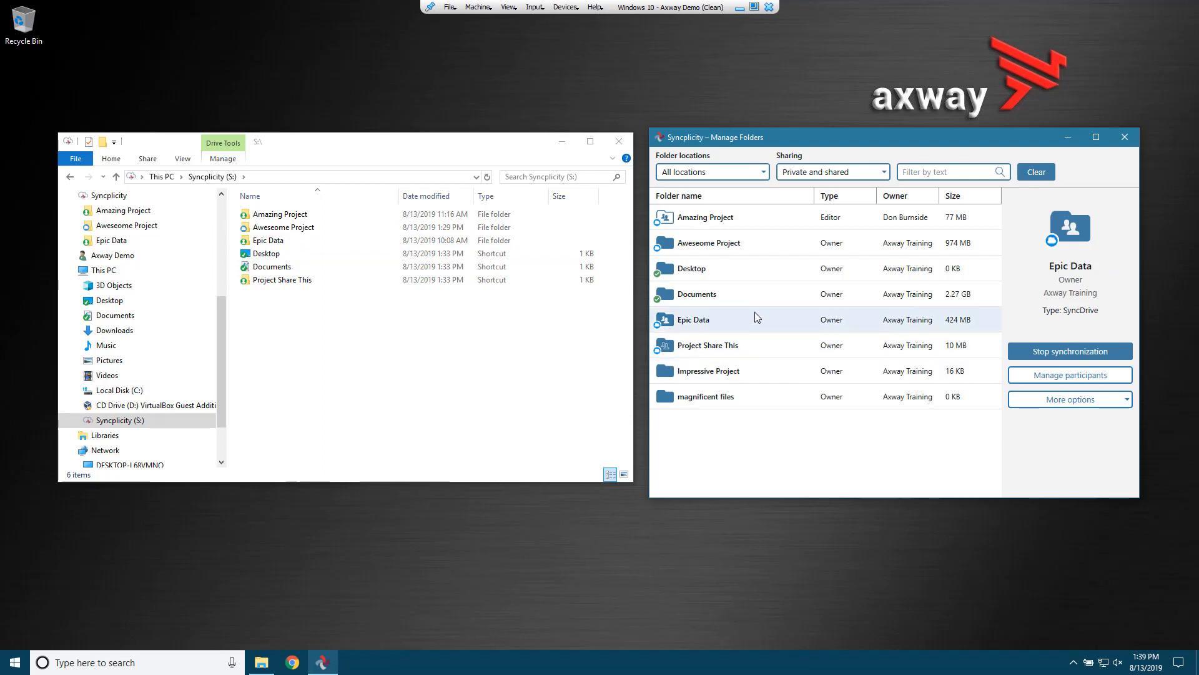
{"action": "left_click", "coordinate": [1075, 351]}
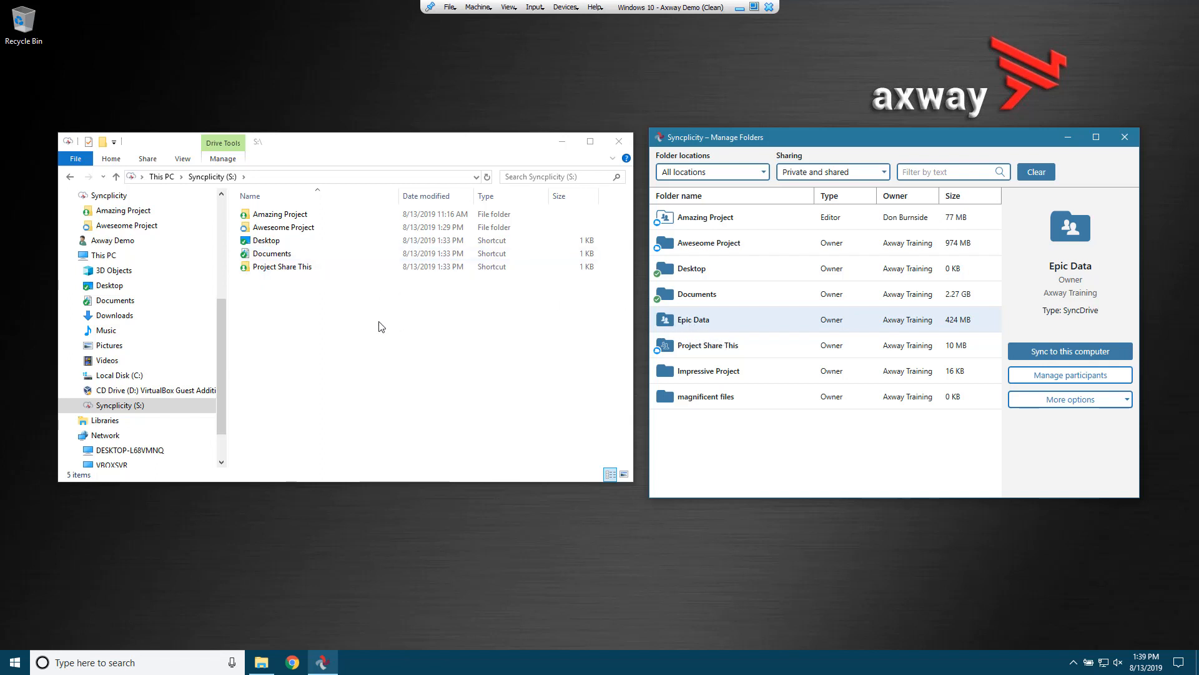
{"action": "left_click", "coordinate": [1056, 354]}
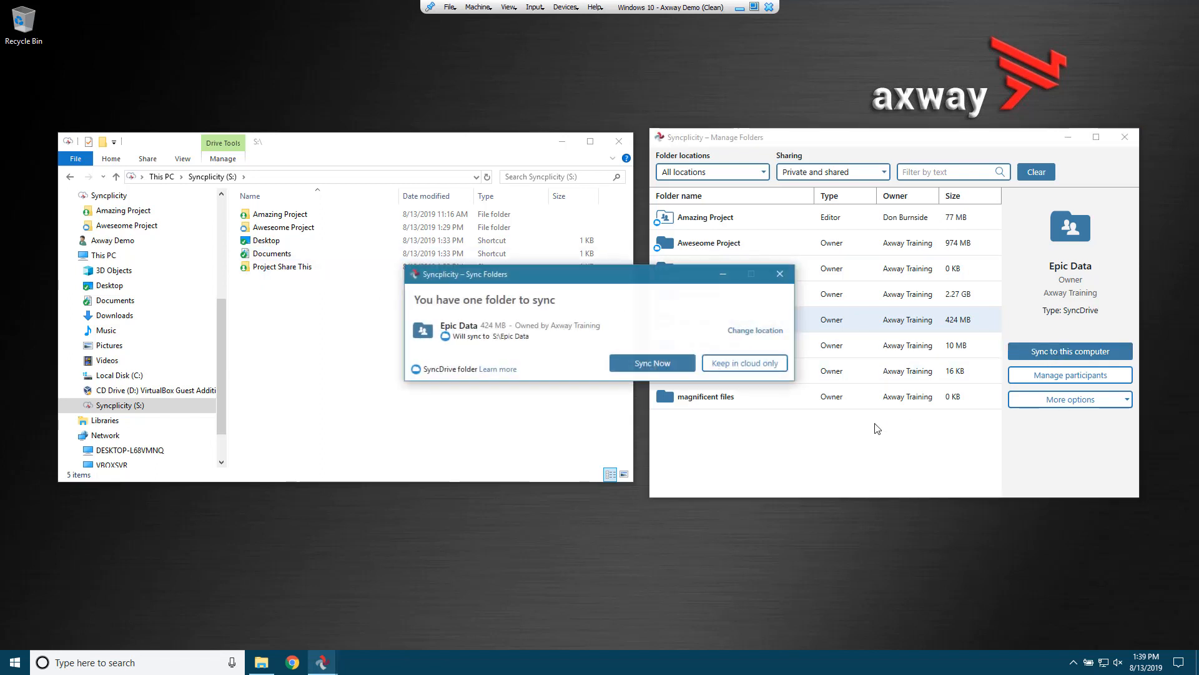
{"action": "left_click", "coordinate": [653, 363]}
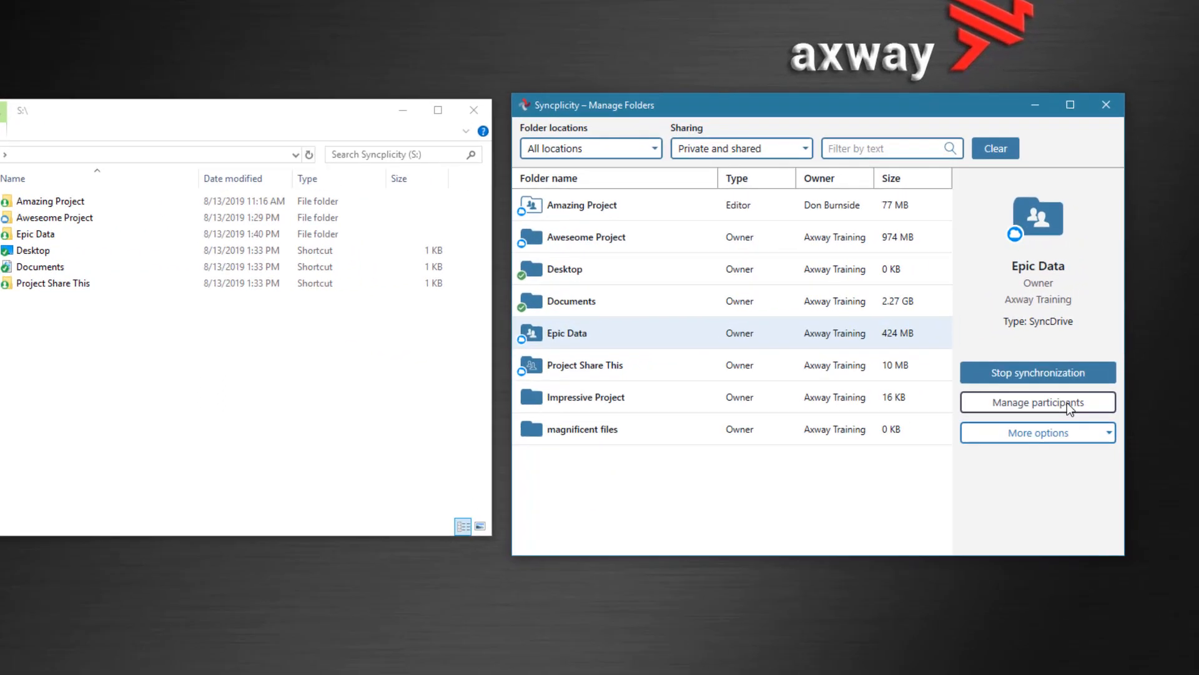
Remove the Editor participant from the Epic Data folder, save the change and close the participants dialog
{"action": "left_click", "coordinate": [1067, 402]}
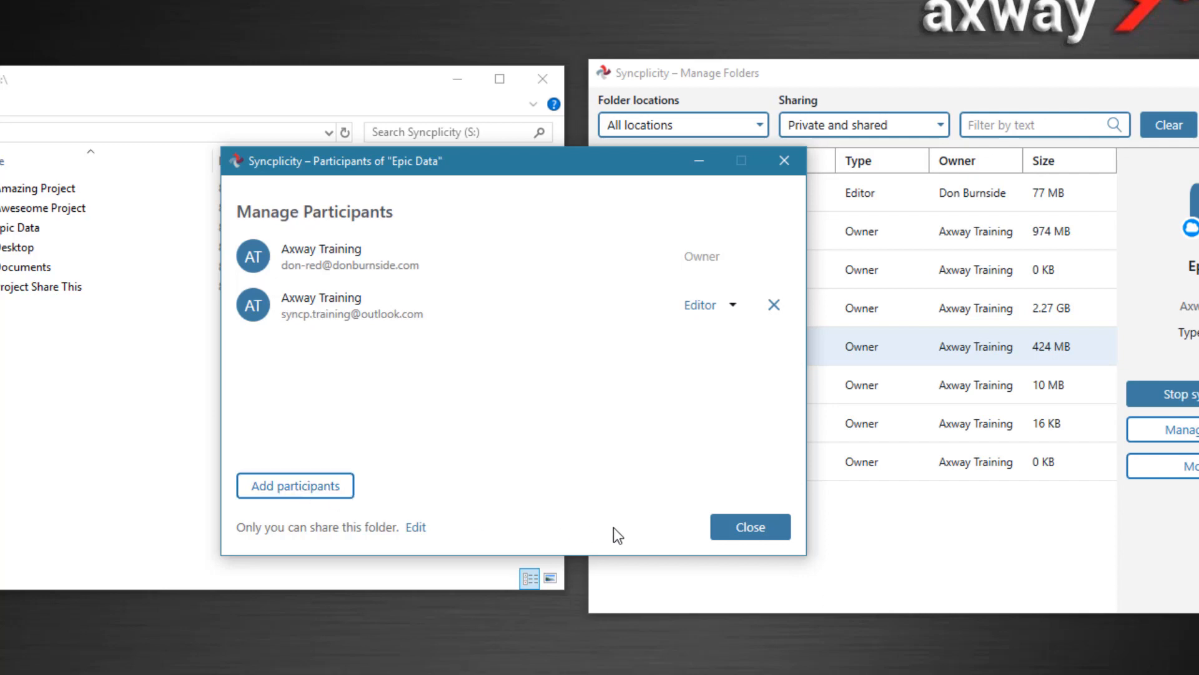
{"action": "left_click", "coordinate": [775, 307]}
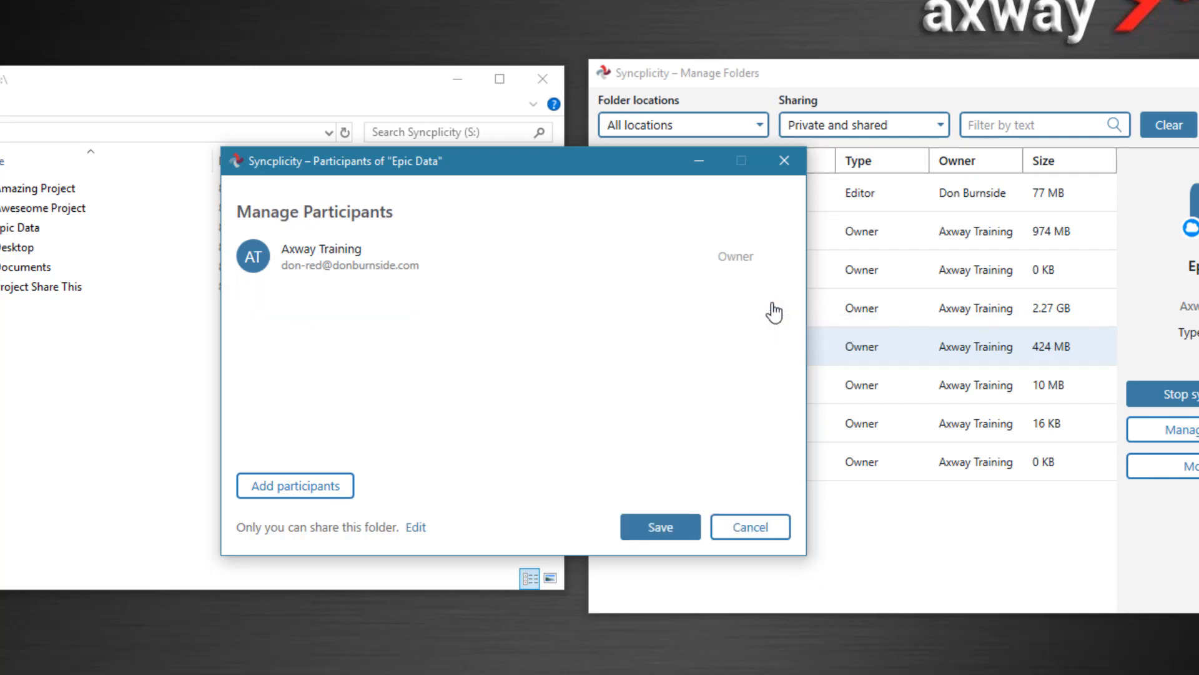
{"action": "left_click", "coordinate": [651, 536]}
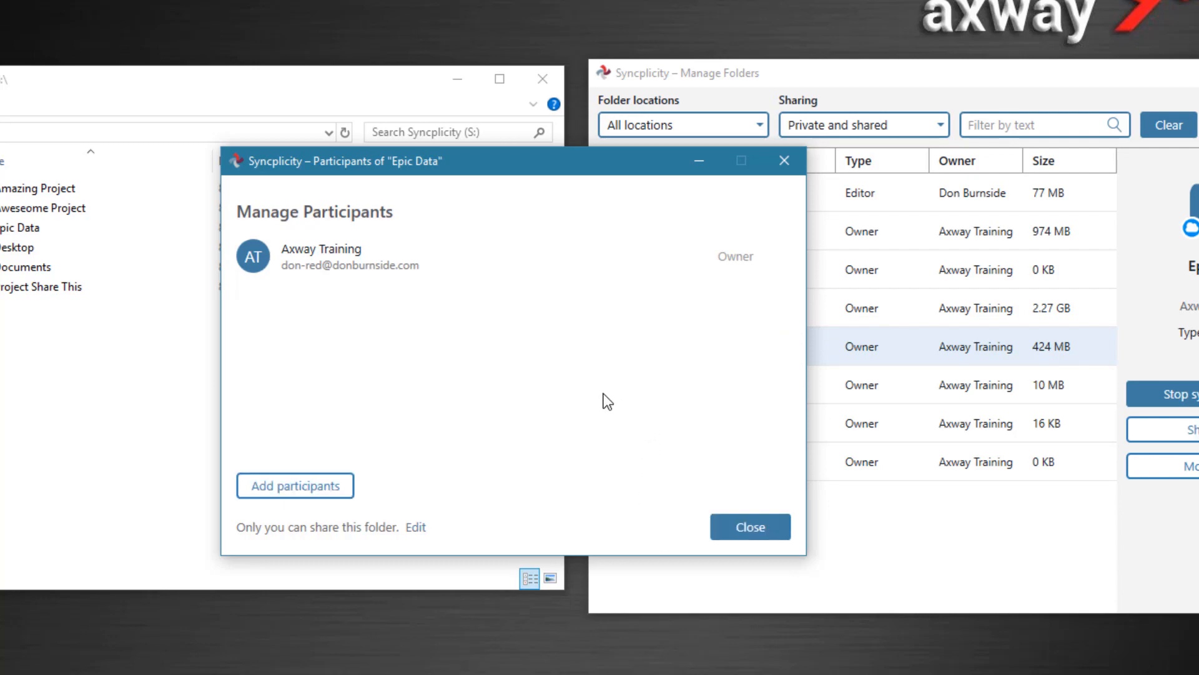
{"action": "left_click", "coordinate": [757, 519]}
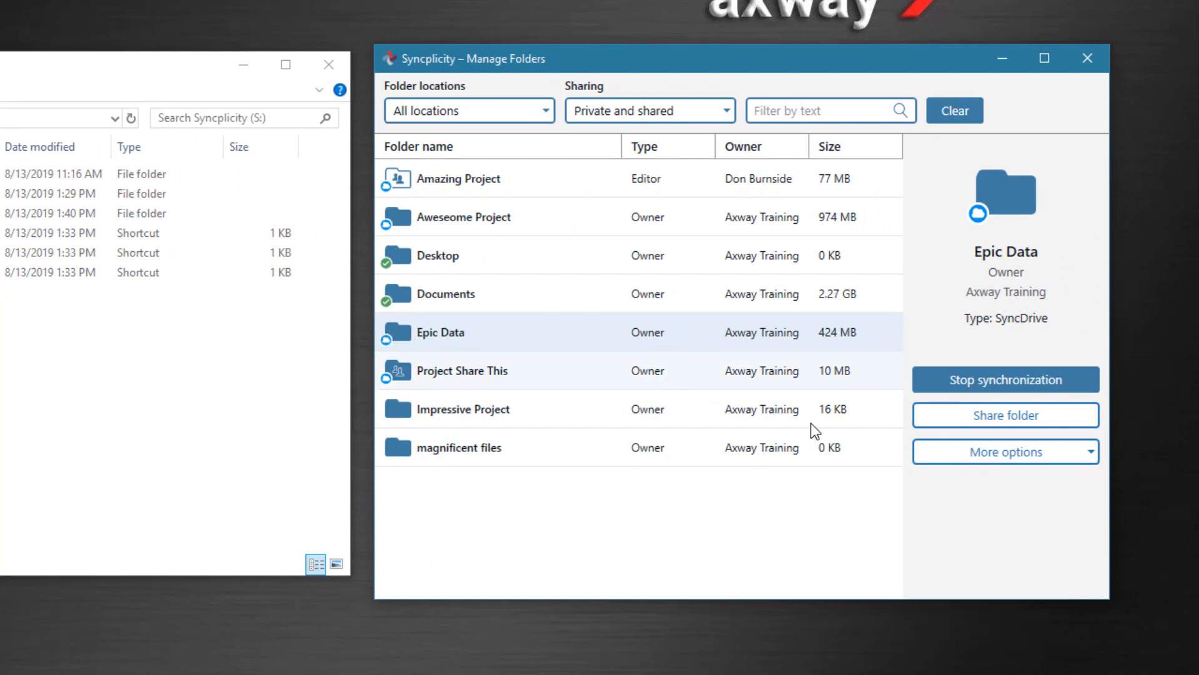
{"action": "left_click", "coordinate": [986, 455]}
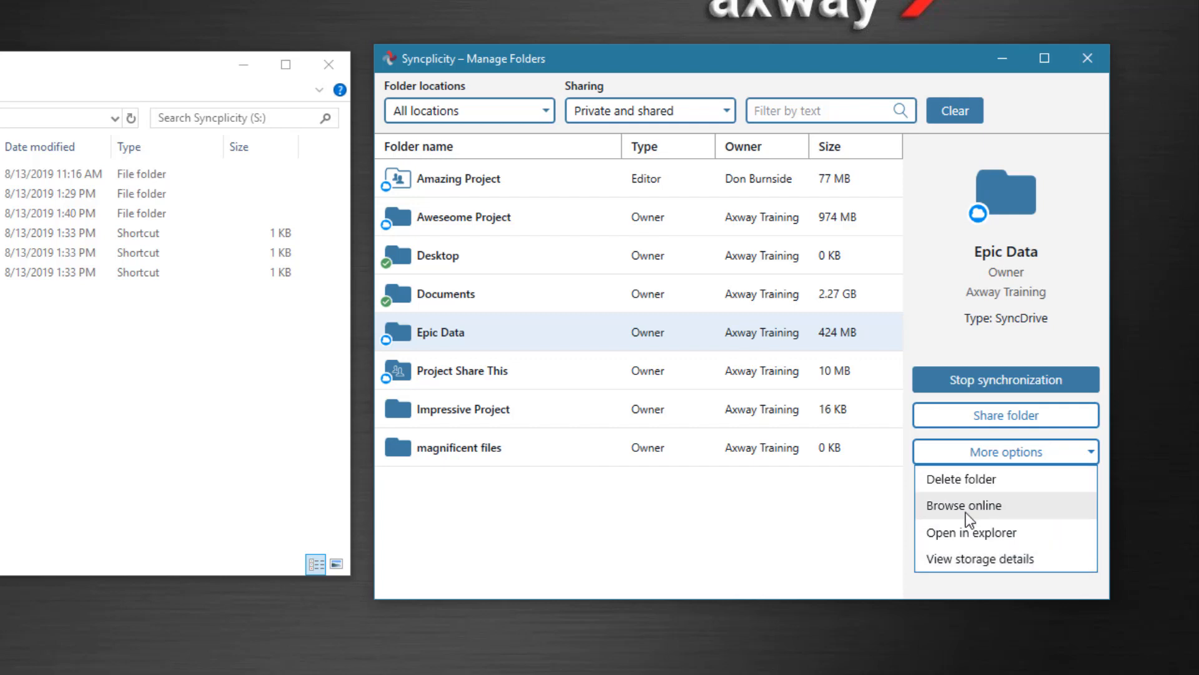
{"action": "left_click", "coordinate": [548, 479]}
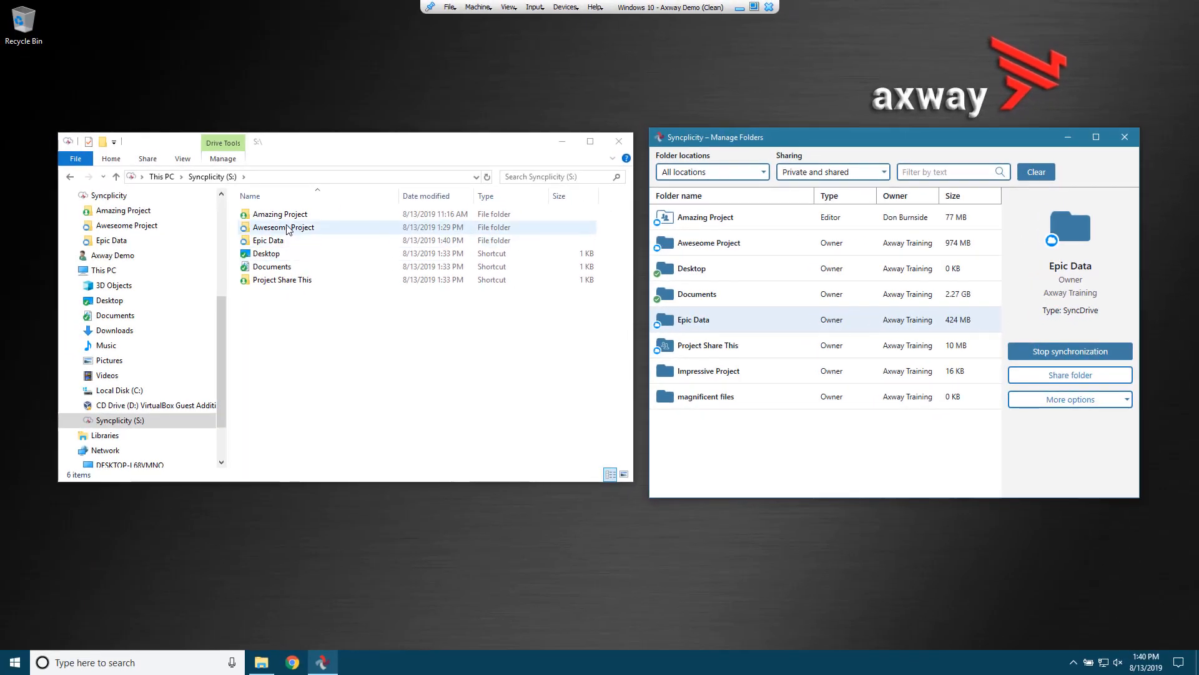
Locate Aweseome Project in the Syncplicity drive and stop its synchronization from Manage Folders
{"action": "left_click", "coordinate": [287, 228]}
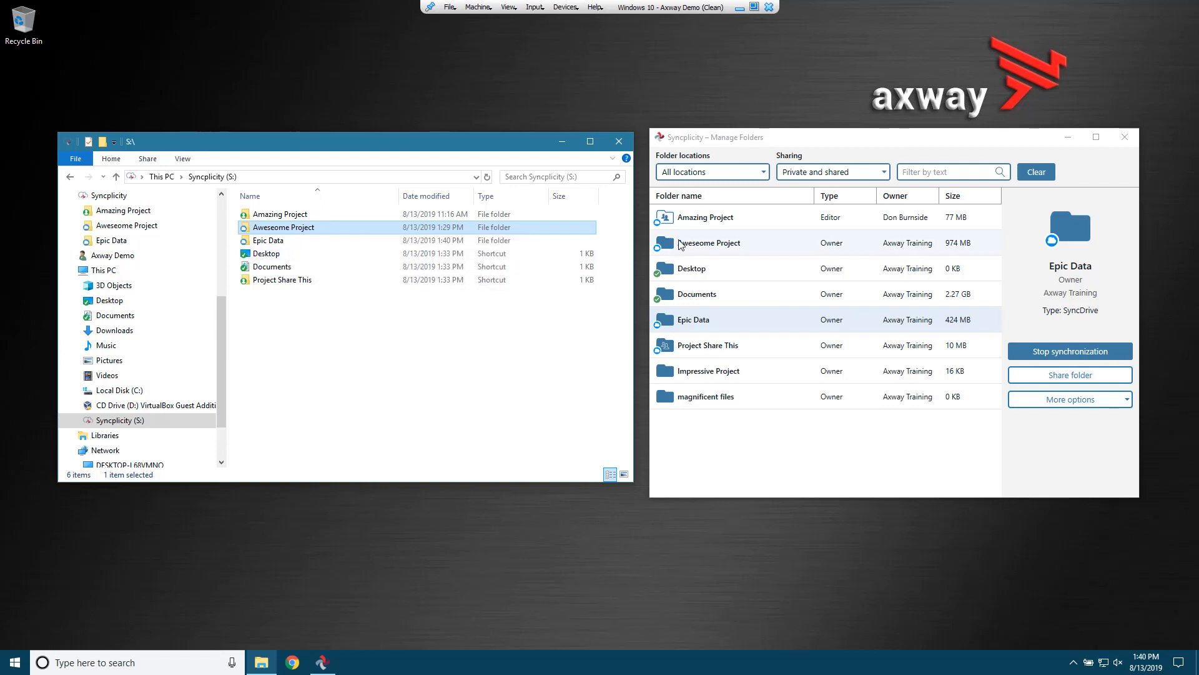
{"action": "left_click", "coordinate": [744, 247]}
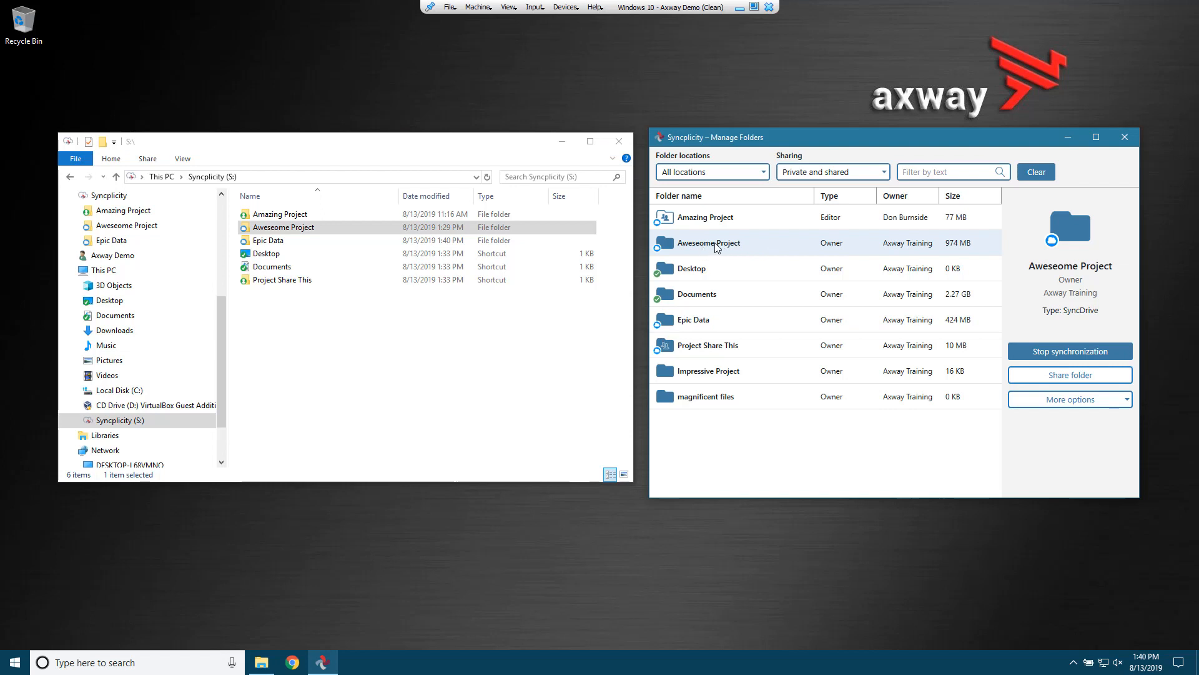
{"action": "left_click", "coordinate": [1098, 354]}
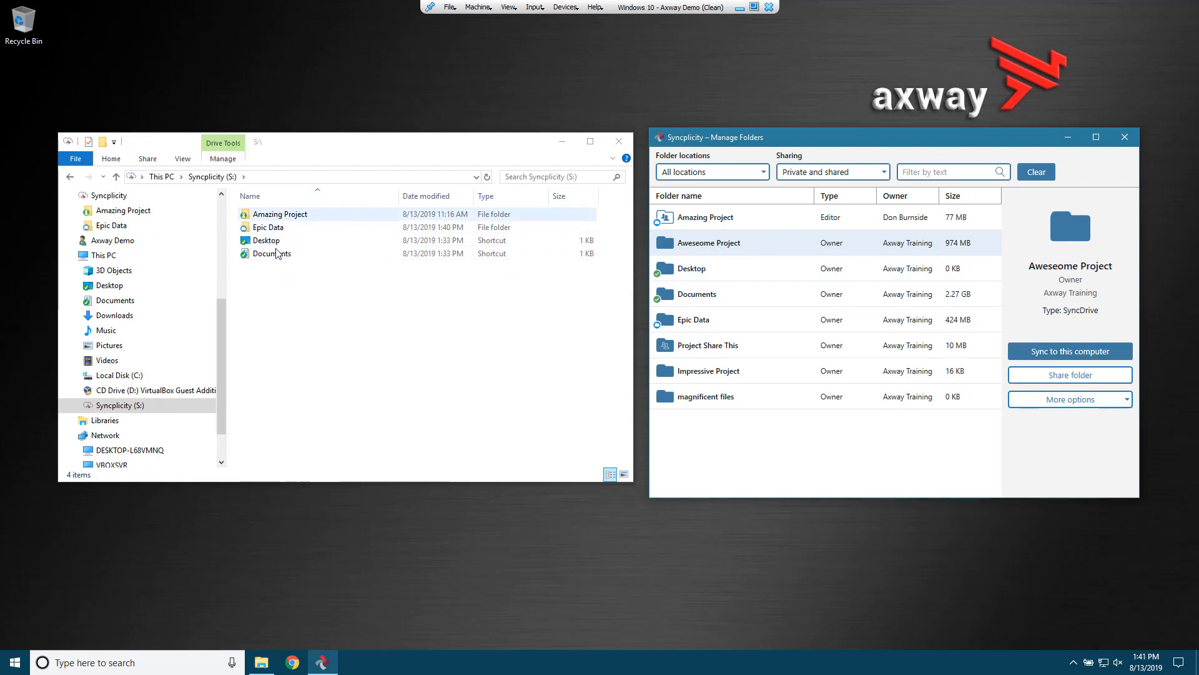
Delete Aweseome Project from the Syncplicity account and confirm the deletion
{"action": "left_click", "coordinate": [1070, 402]}
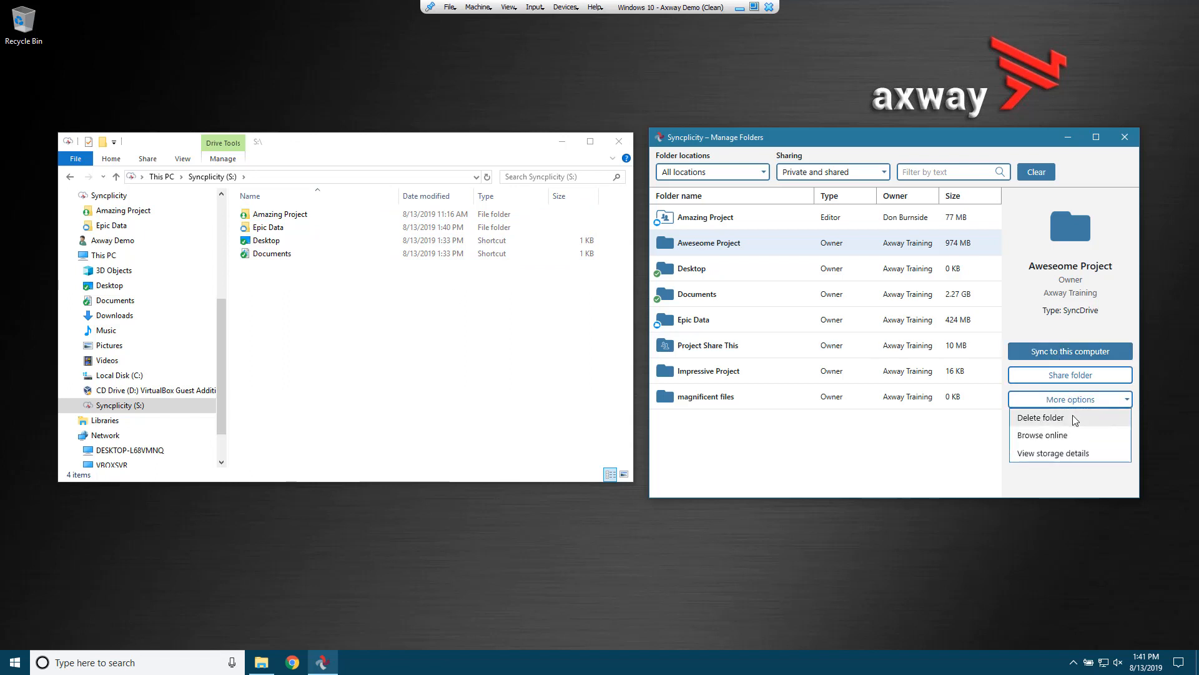
{"action": "left_click", "coordinate": [1075, 419]}
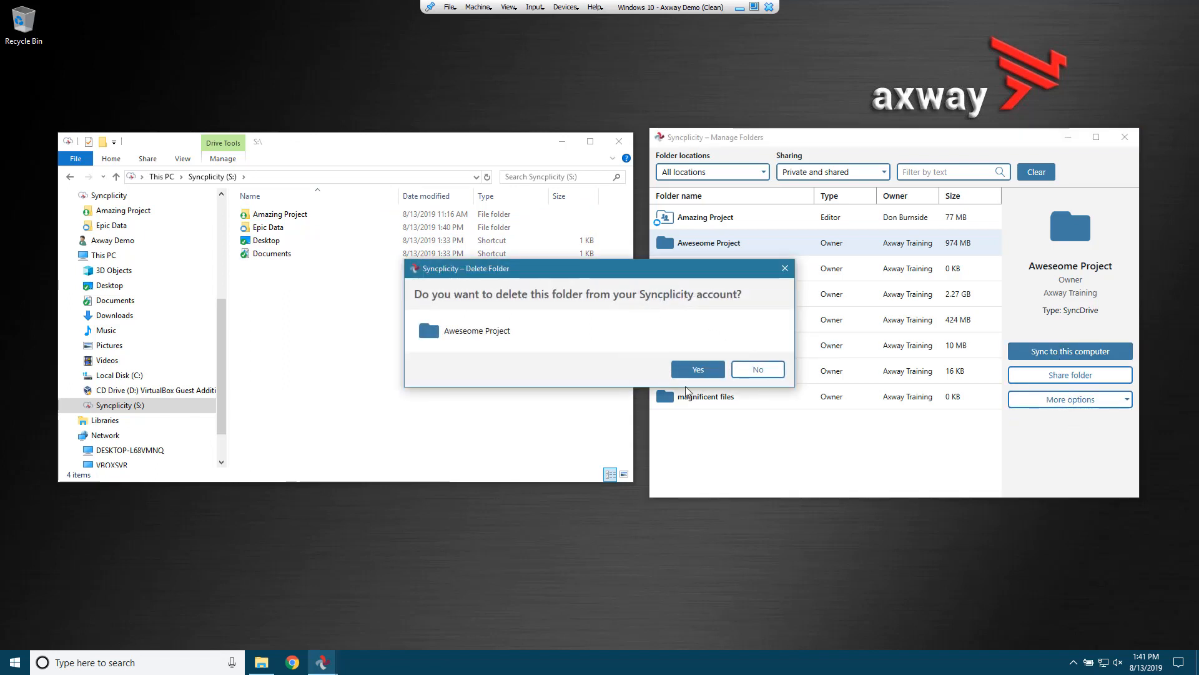
{"action": "left_click", "coordinate": [699, 371]}
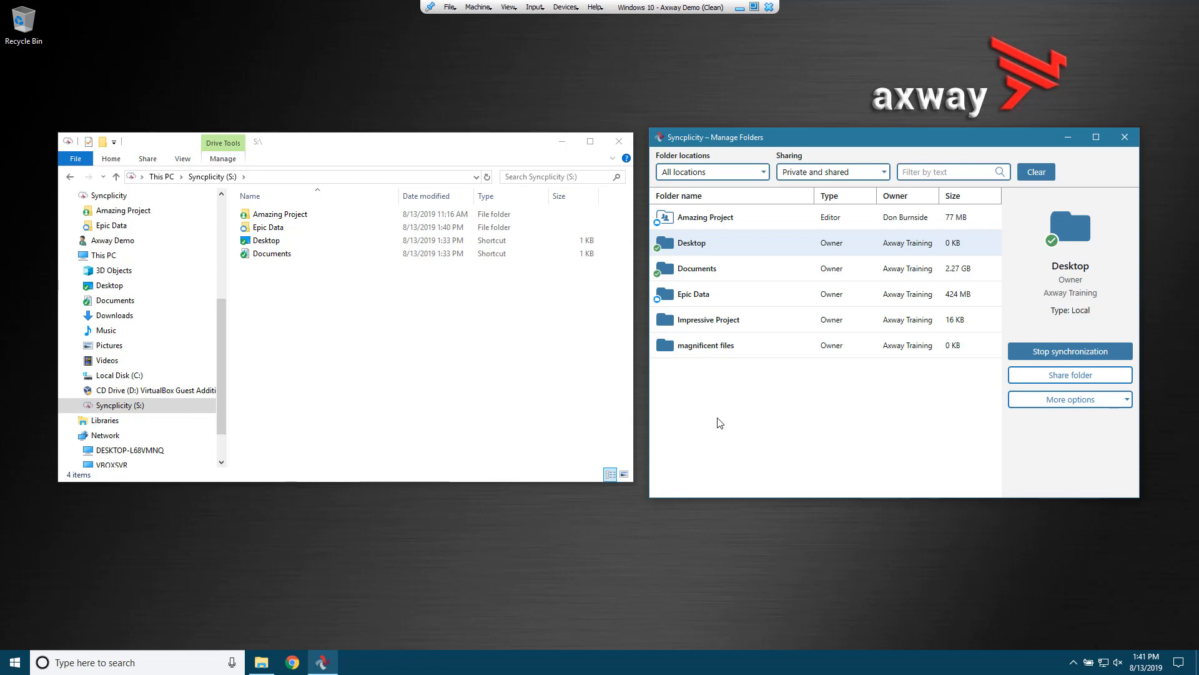
Open the synced Desktop folder in File Explorer from the Manage Folders list
{"action": "left_click", "coordinate": [1073, 400]}
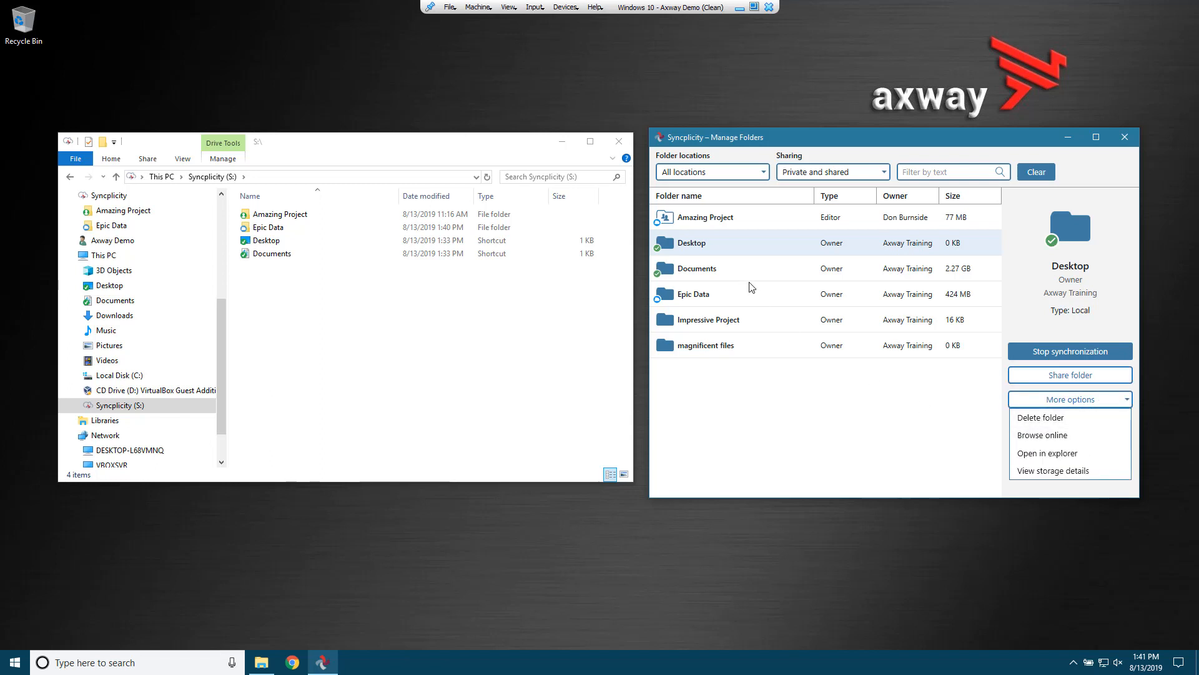
{"action": "left_click", "coordinate": [740, 250]}
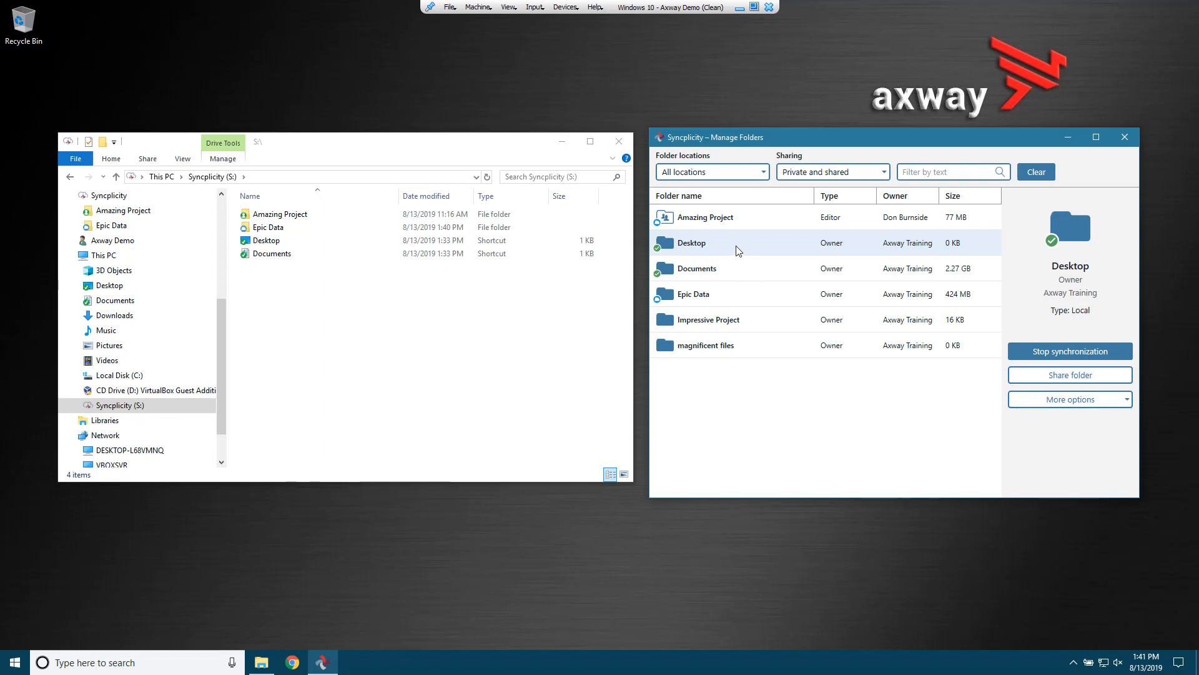
{"action": "double_click", "coordinate": [687, 248]}
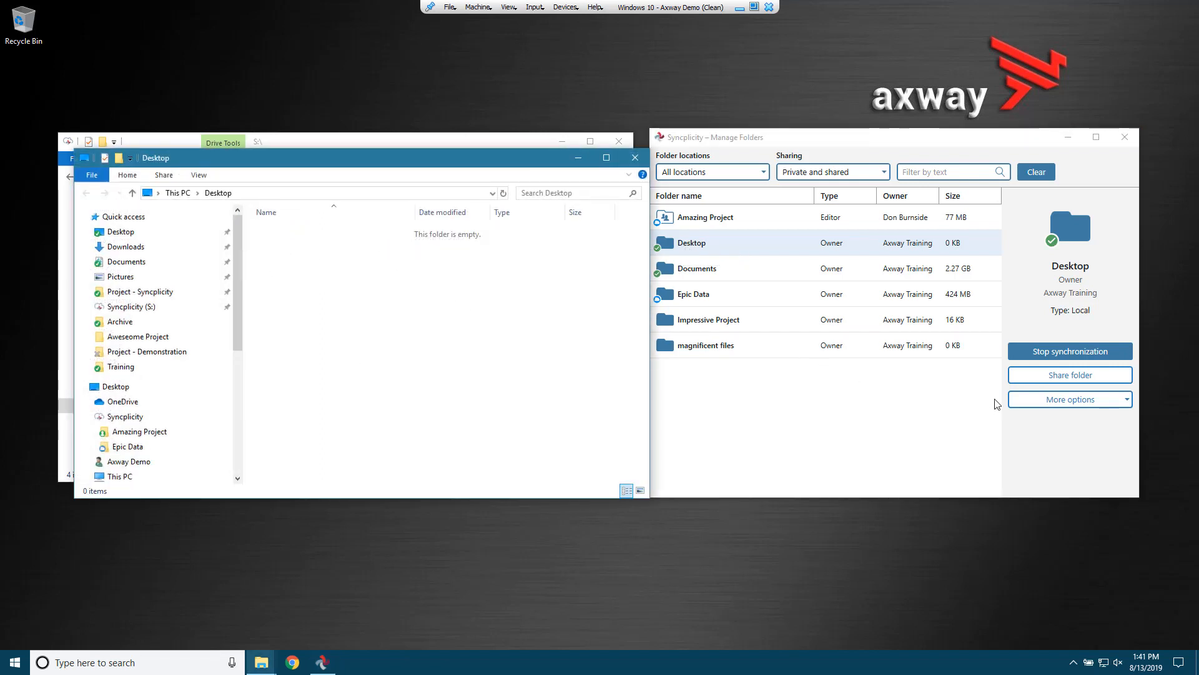
Browse the Desktop folder online, go up to All Files, and close the browser
{"action": "left_click", "coordinate": [752, 250]}
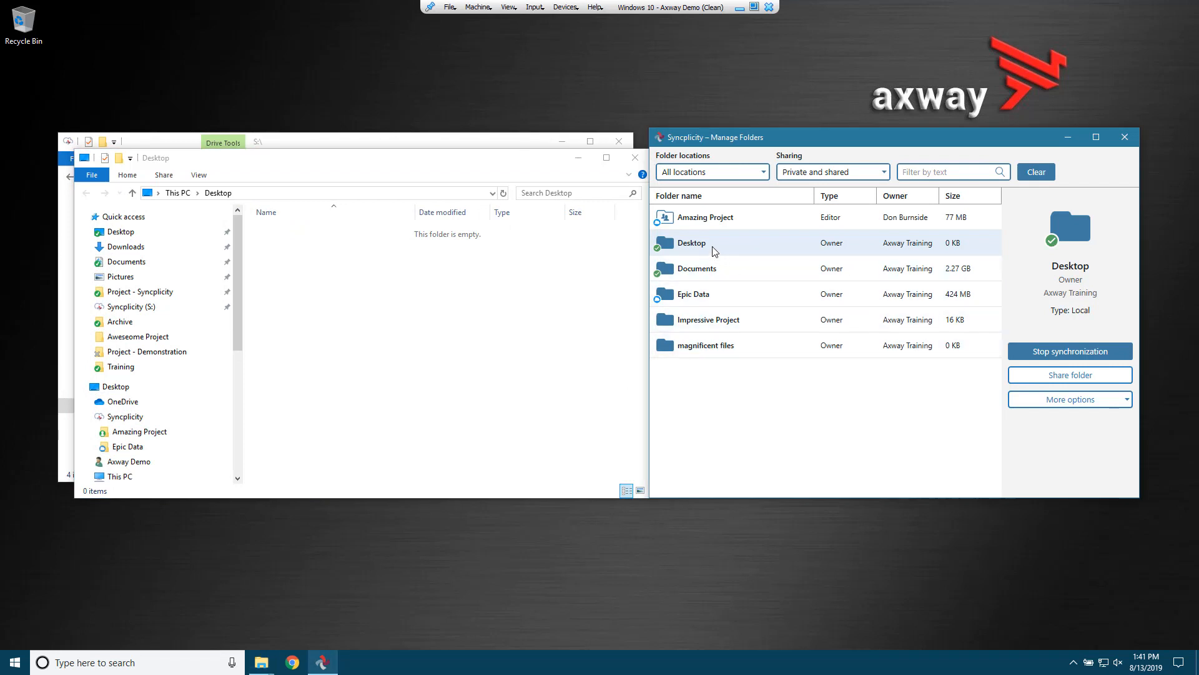
{"action": "left_click", "coordinate": [1080, 405]}
{"action": "left_click", "coordinate": [1067, 436]}
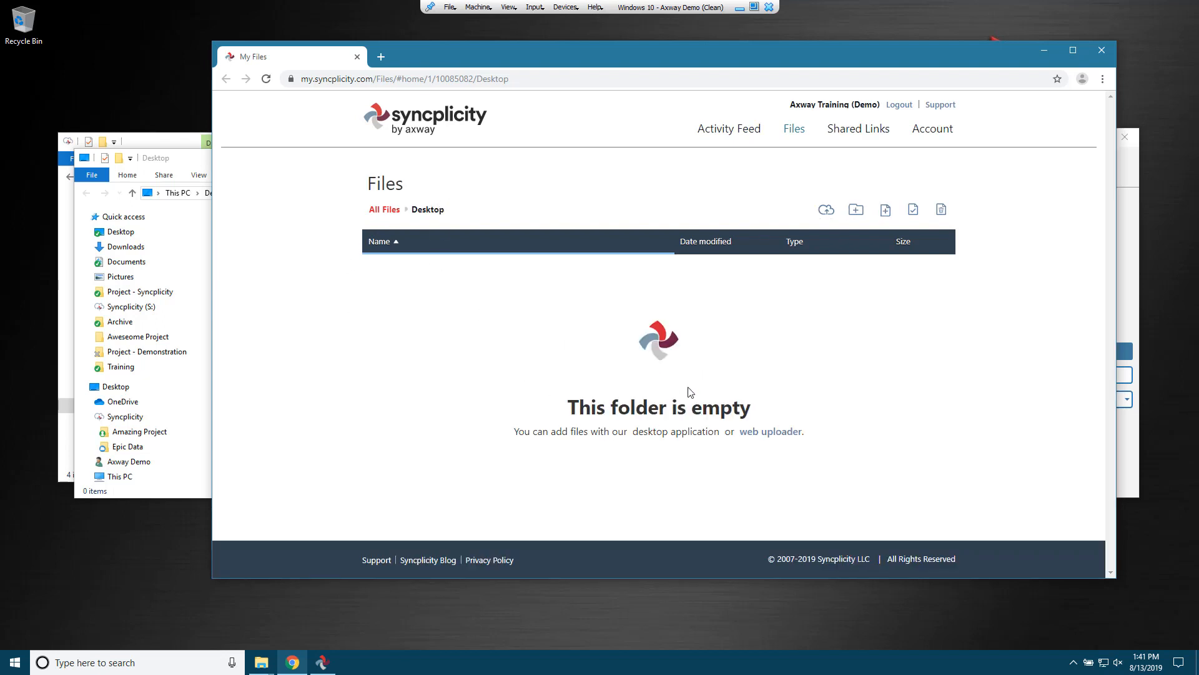
{"action": "left_click", "coordinate": [385, 210]}
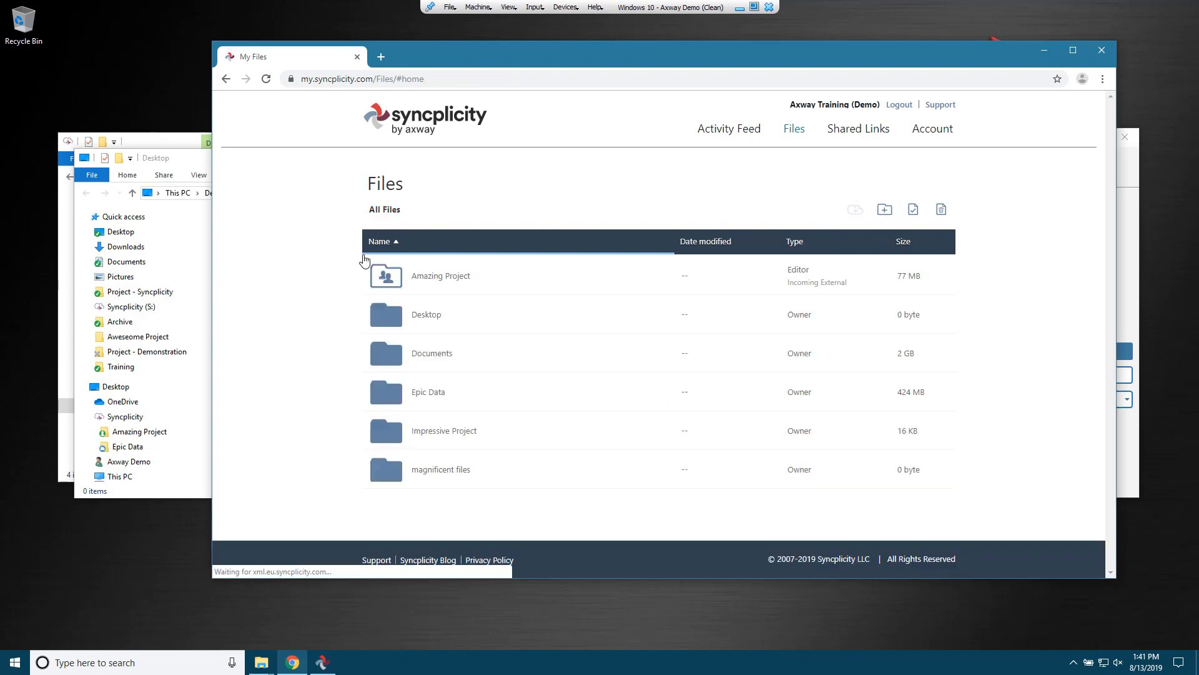
{"action": "left_click", "coordinate": [1100, 52]}
View the storage details for the Desktop folder
{"action": "left_click", "coordinate": [1075, 398]}
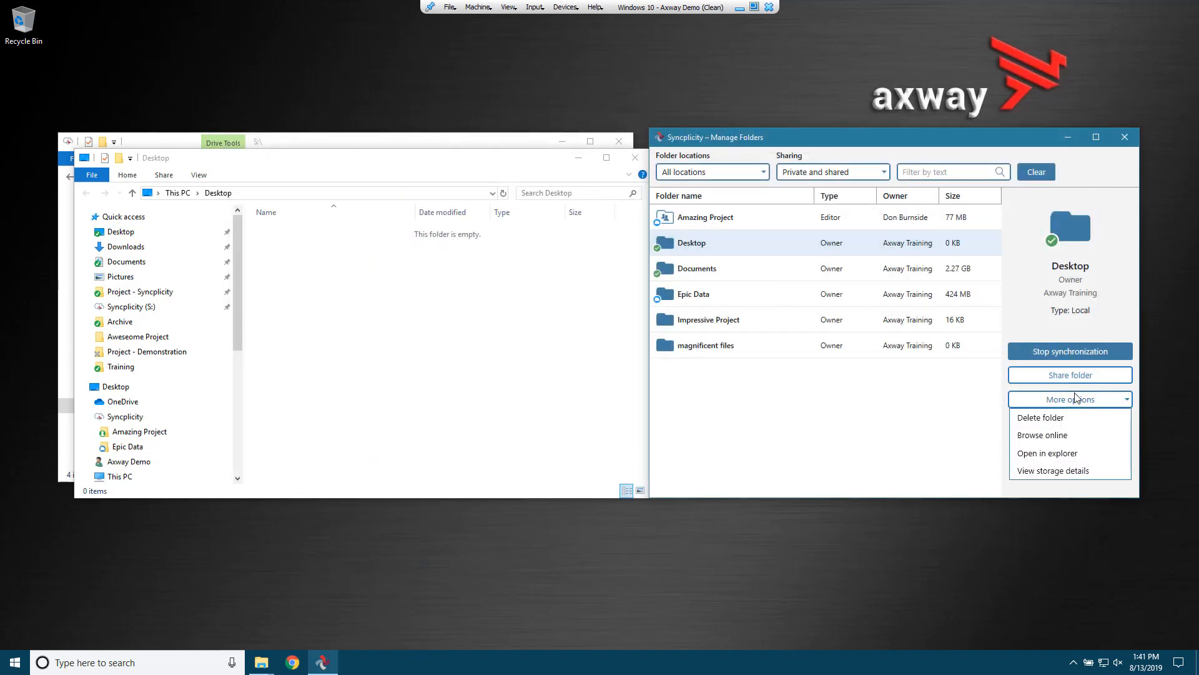
{"action": "left_click", "coordinate": [1063, 473]}
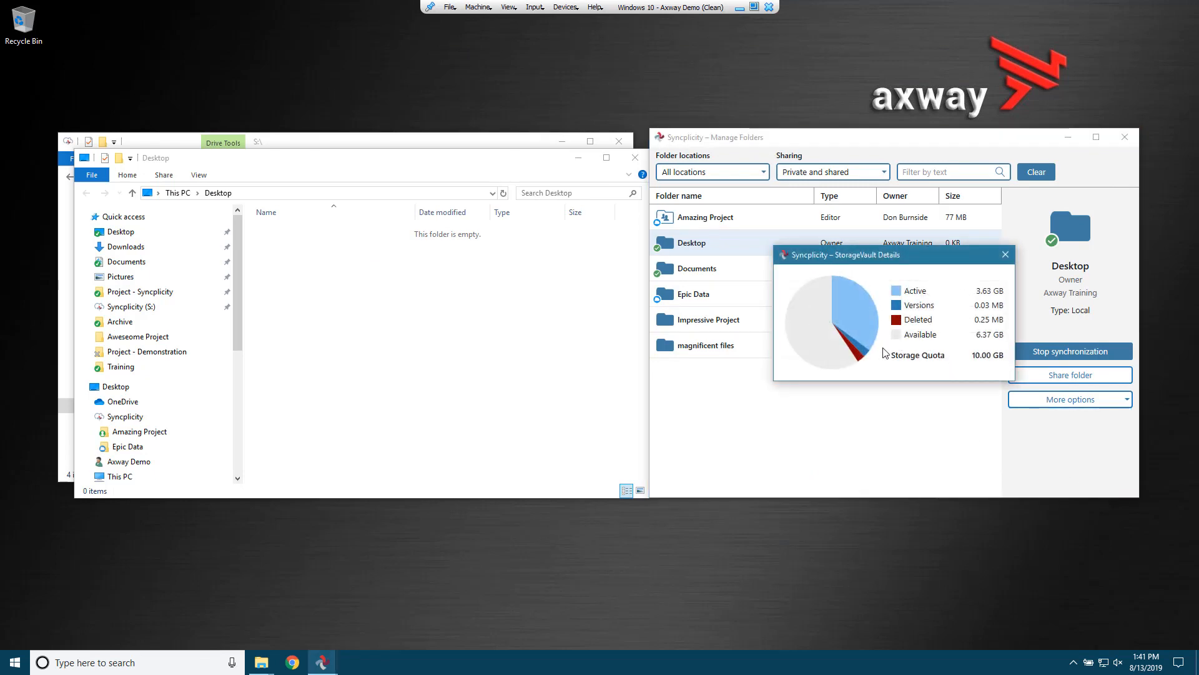